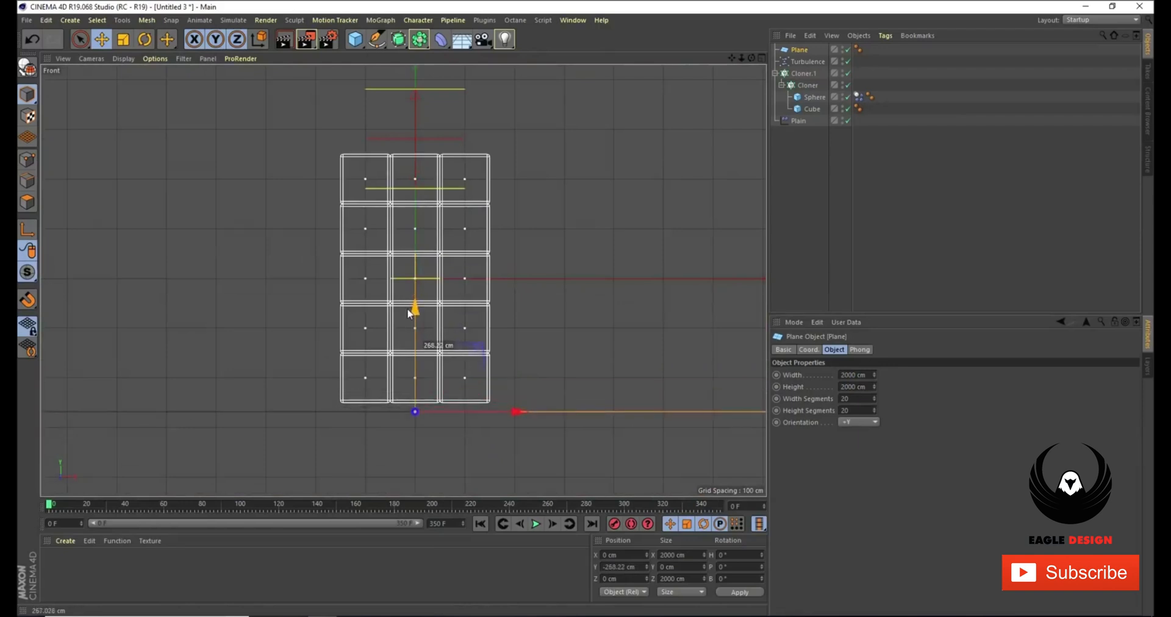
# - Lower the plane to a Y position of about -262 cm, just beneath the stacked cubes
pyautogui.moveTo(408, 313); pyautogui.dragTo(408, 309)
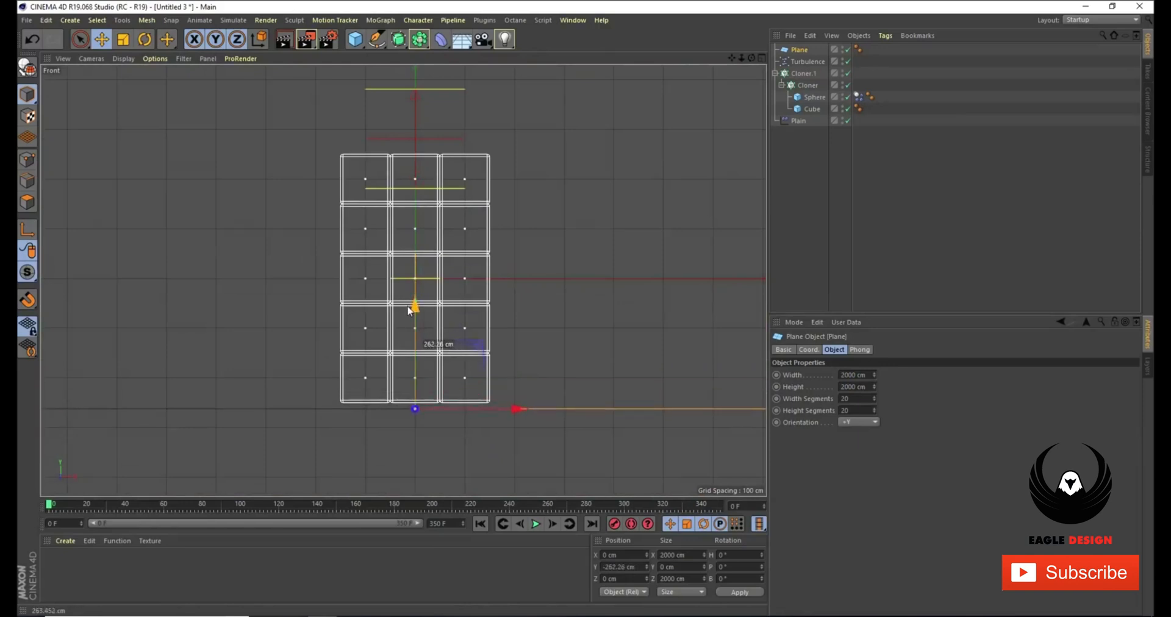
pyautogui.middleClick(400, 304)
pyautogui.middleClick(308, 249)
# - Add a cylinder primitive to the scene
pyautogui.keyDown('alt'); pyautogui.moveTo(415, 281); pyautogui.dragTo(400, 223, button='middle'); pyautogui.keyUp('alt')
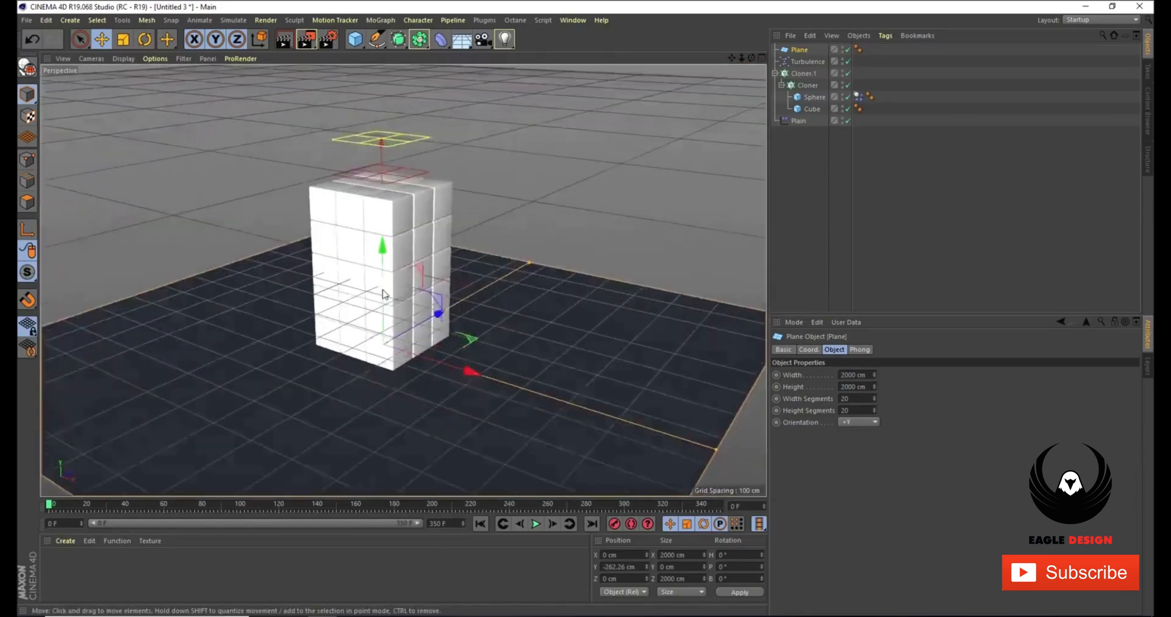
pyautogui.keyDown('alt'); pyautogui.moveTo(385, 293); pyautogui.dragTo(361, 354); pyautogui.keyUp('alt')
pyautogui.keyDown('alt'); pyautogui.moveTo(368, 347); pyautogui.dragTo(433, 288, button='right'); pyautogui.keyUp('alt')
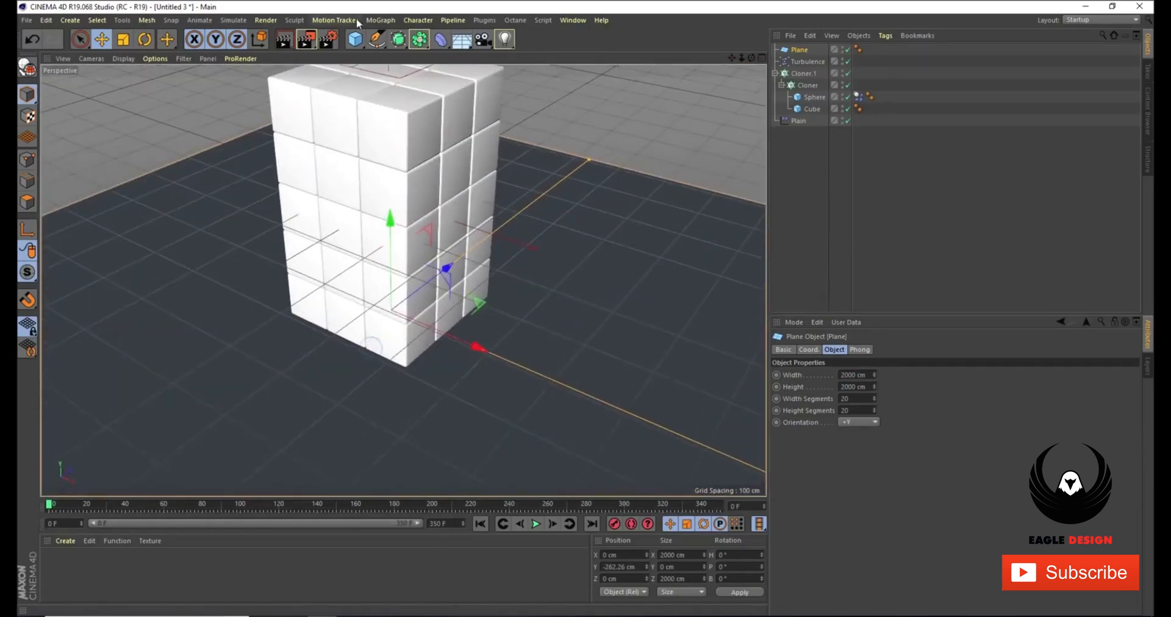
pyautogui.click(357, 38)
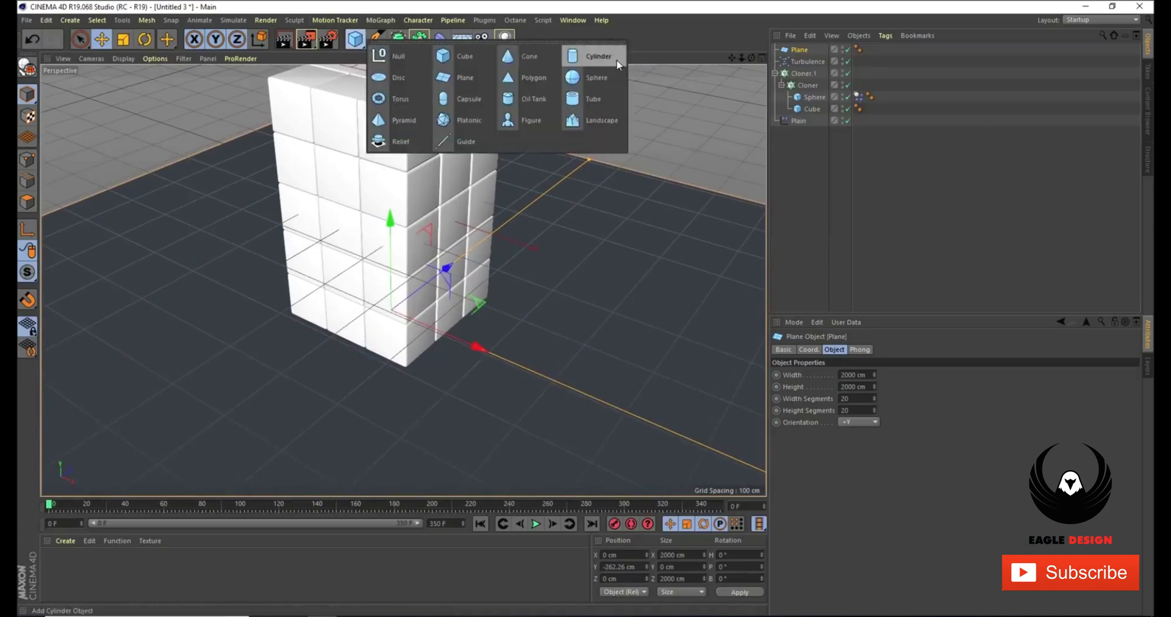
pyautogui.click(607, 57)
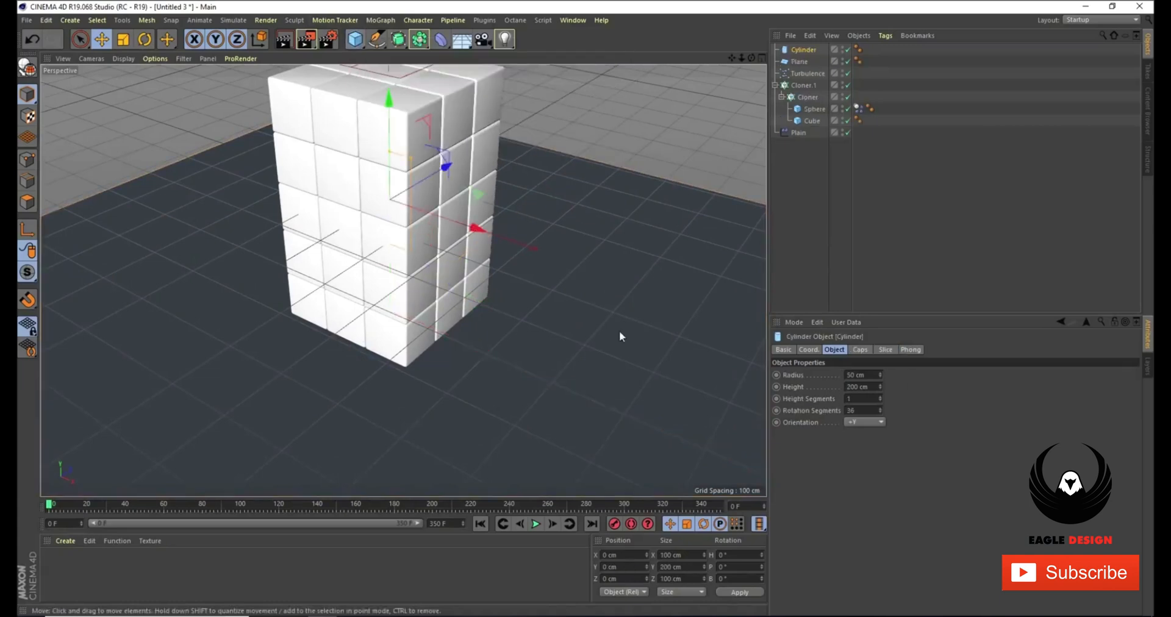
# - Set the cylinder's radius to 250 cm and height to 610 cm, and lower it through the plane to Y about -532 cm
pyautogui.click(873, 376)
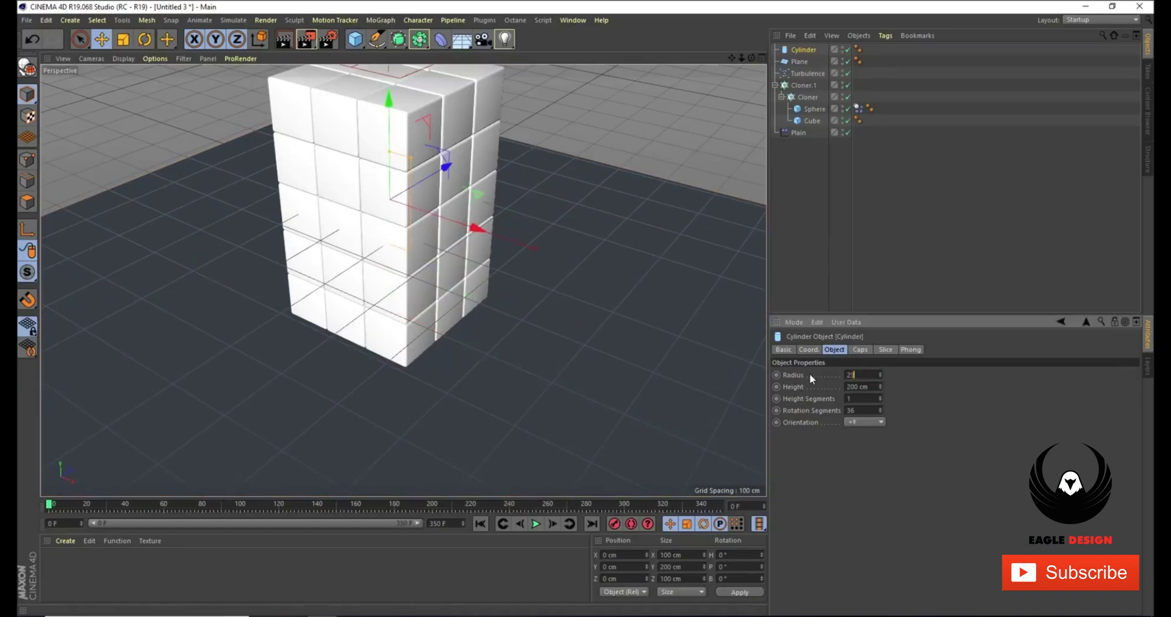
pyautogui.press('Return')
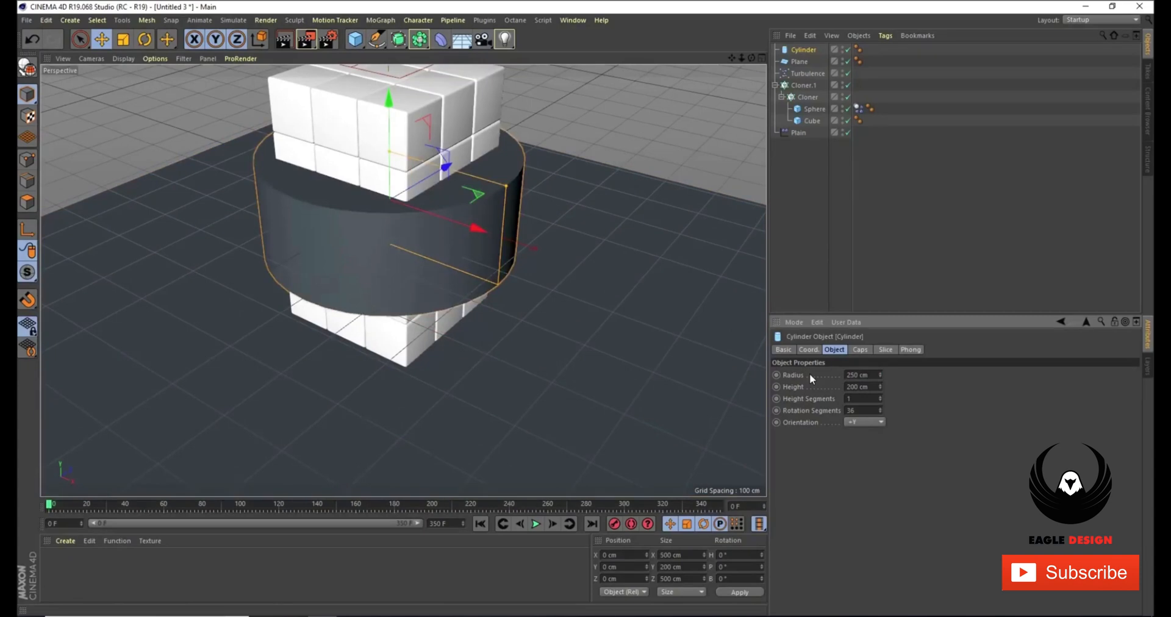
pyautogui.moveTo(880, 386); pyautogui.dragTo(881, 385)
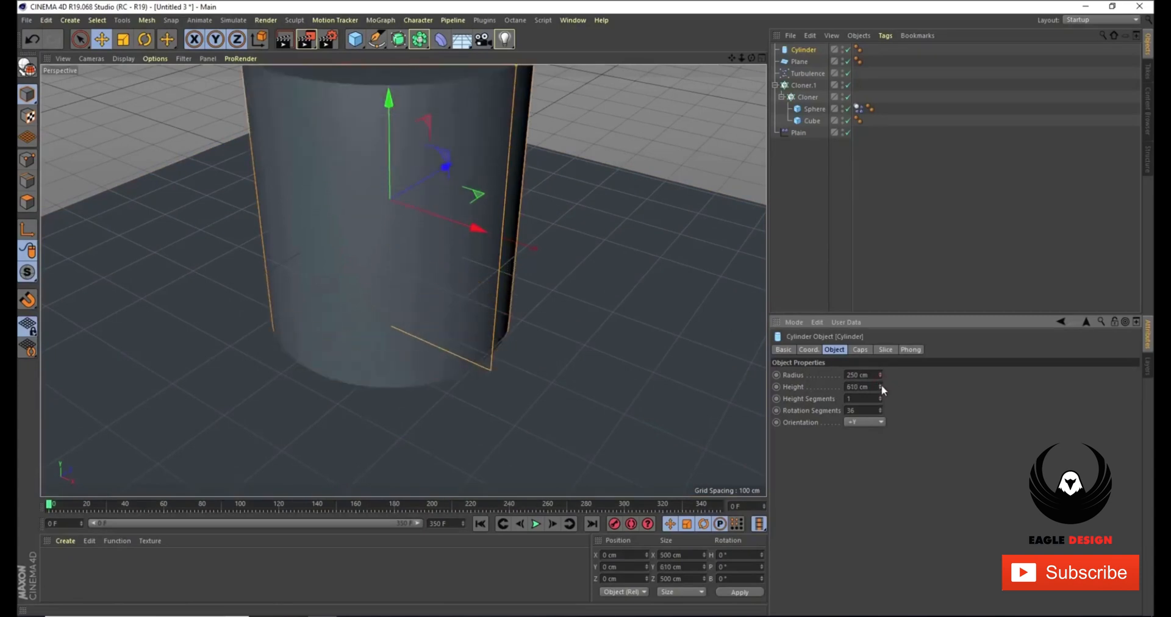
pyautogui.moveTo(395, 106); pyautogui.dragTo(394, 319)
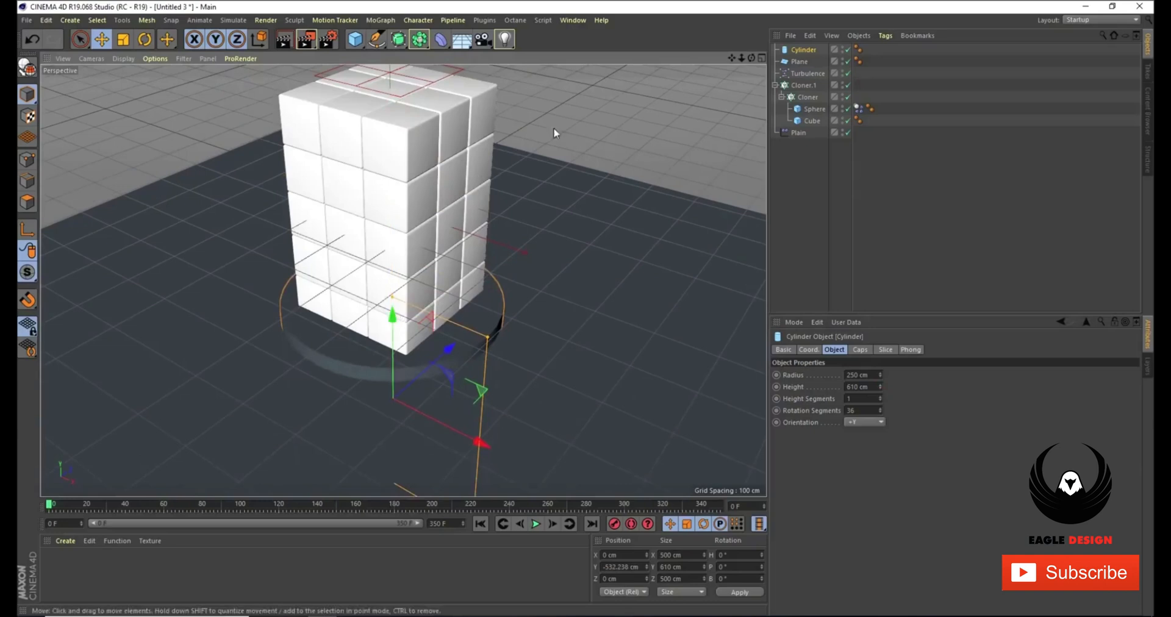
# - Add a Boole object and nest the plane inside it
pyautogui.click(401, 45)
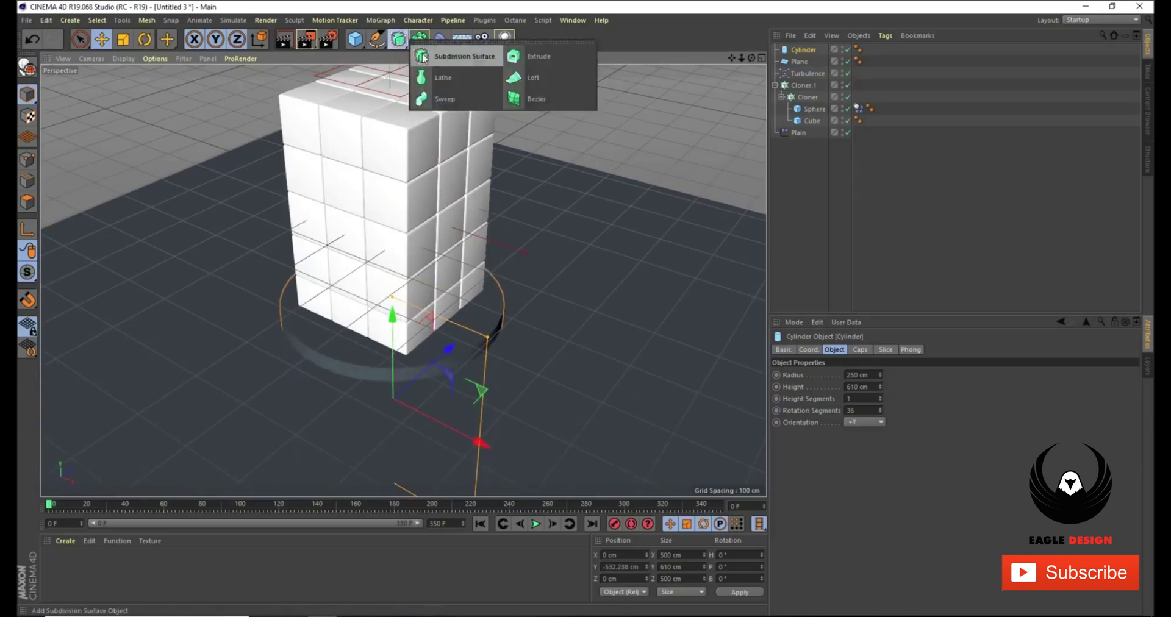
pyautogui.click(420, 39)
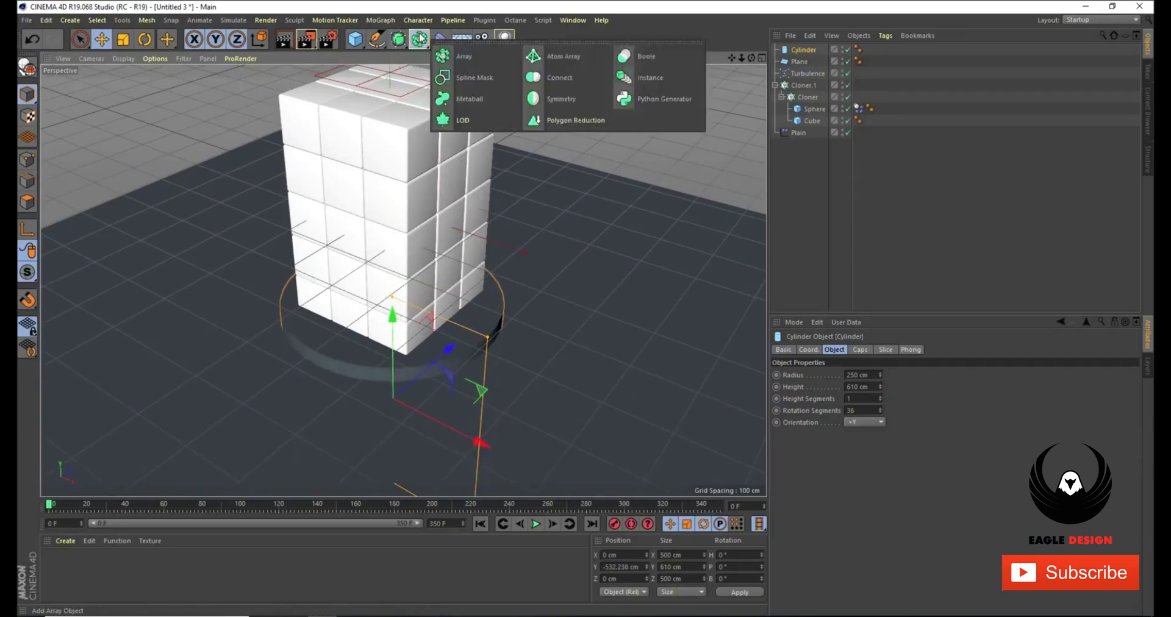
pyautogui.click(646, 57)
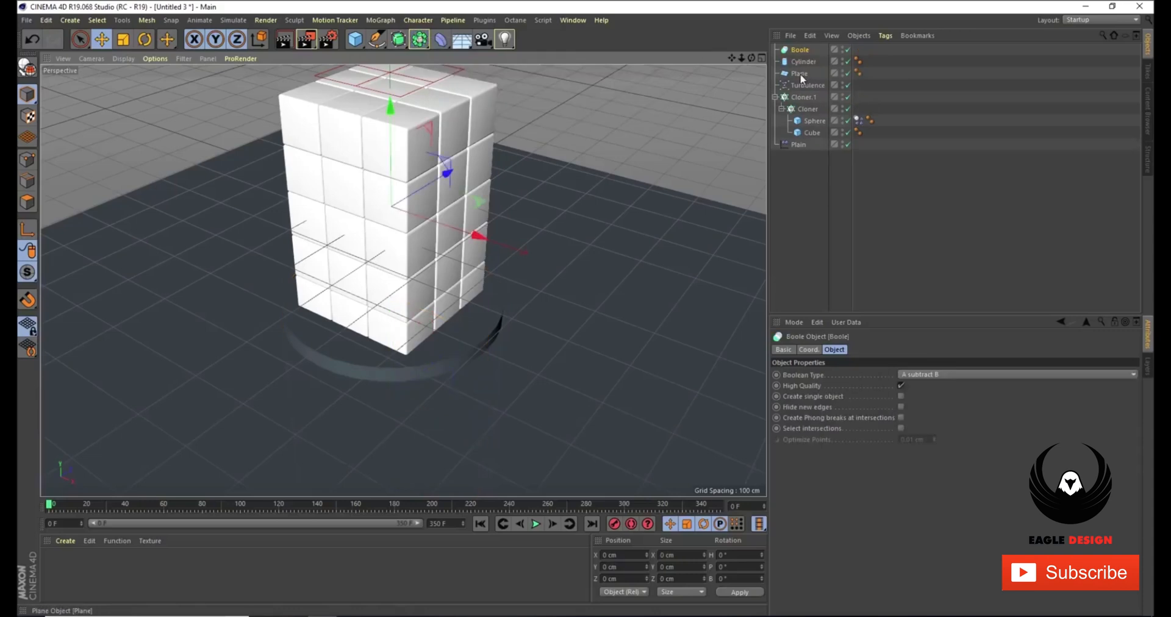
pyautogui.moveTo(805, 62); pyautogui.dragTo(805, 59)
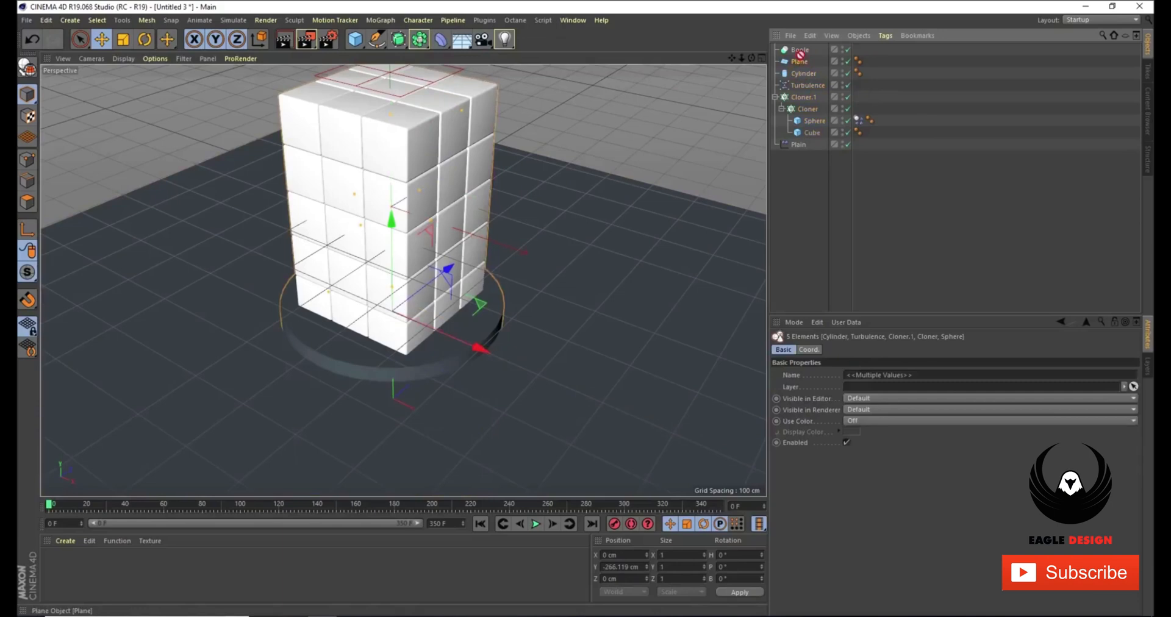
pyautogui.moveTo(800, 49); pyautogui.dragTo(801, 50)
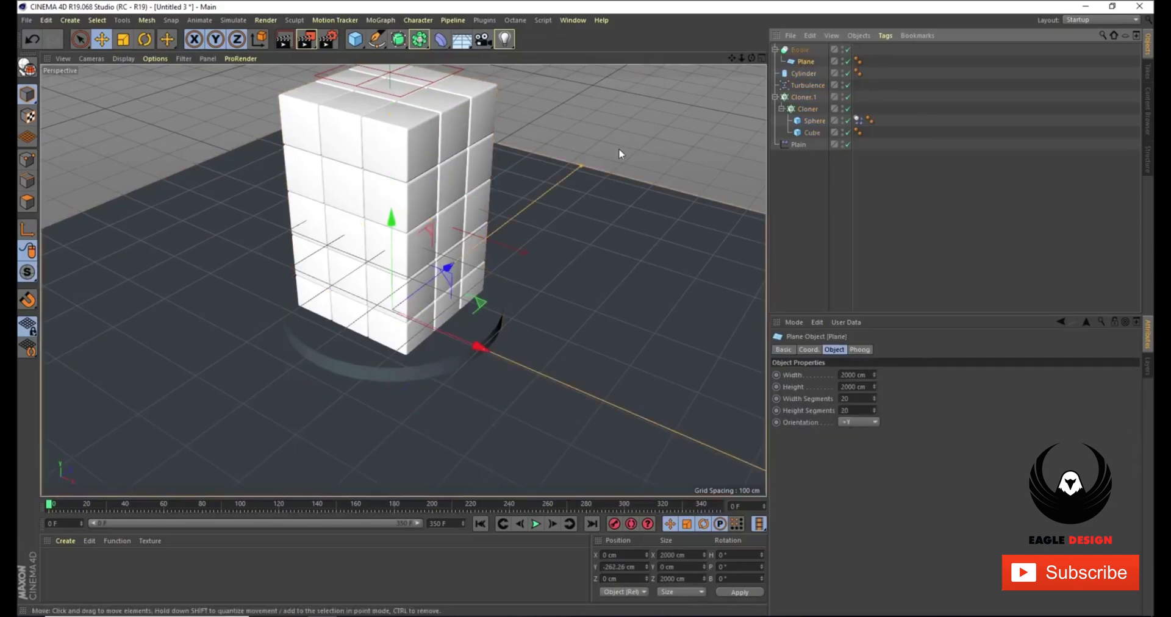
# - Show mesh lines on the shaded objects and nest the cylinder below the plane in the Boole to cut a round hole
pyautogui.click(130, 57)
pyautogui.click(141, 85)
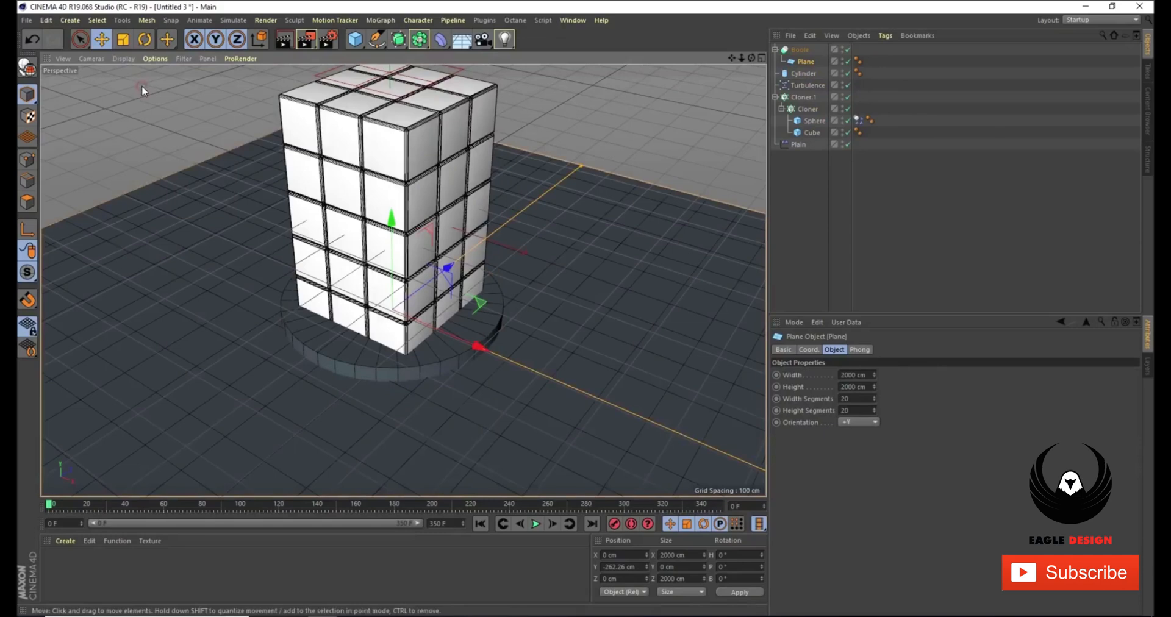
pyautogui.moveTo(805, 62); pyautogui.dragTo(808, 69)
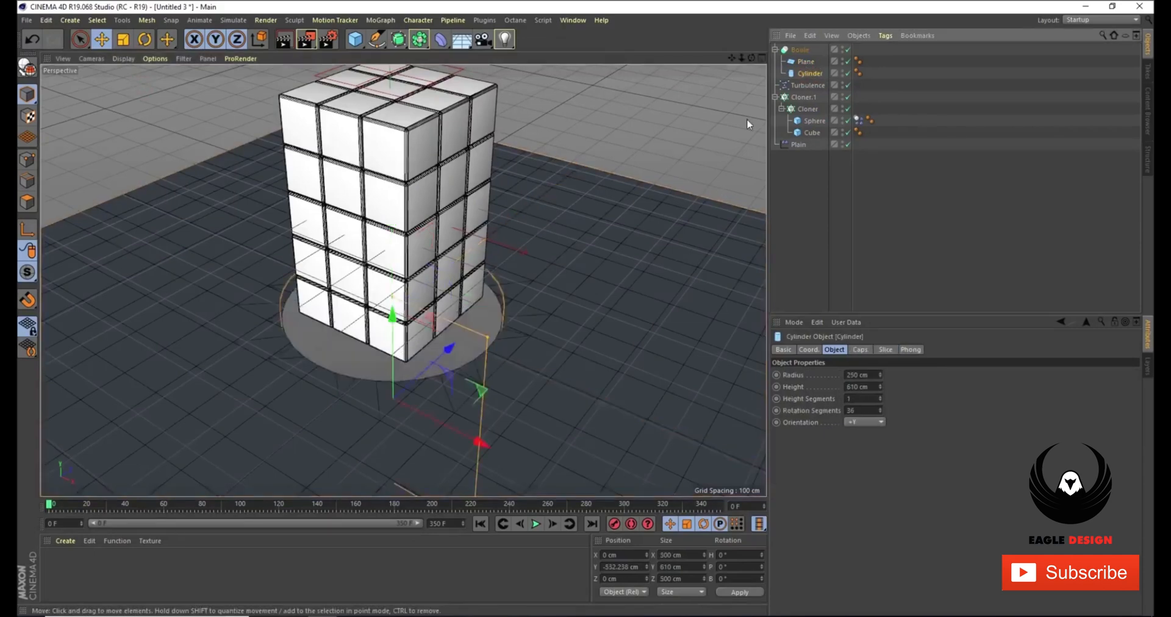
# - Add a tube and lower it to Y about -251 cm, around the base of the cube stack
pyautogui.scroll(4, 404, 356)
pyautogui.keyDown('alt'); pyautogui.moveTo(438, 349); pyautogui.dragTo(429, 312); pyautogui.keyUp('alt')
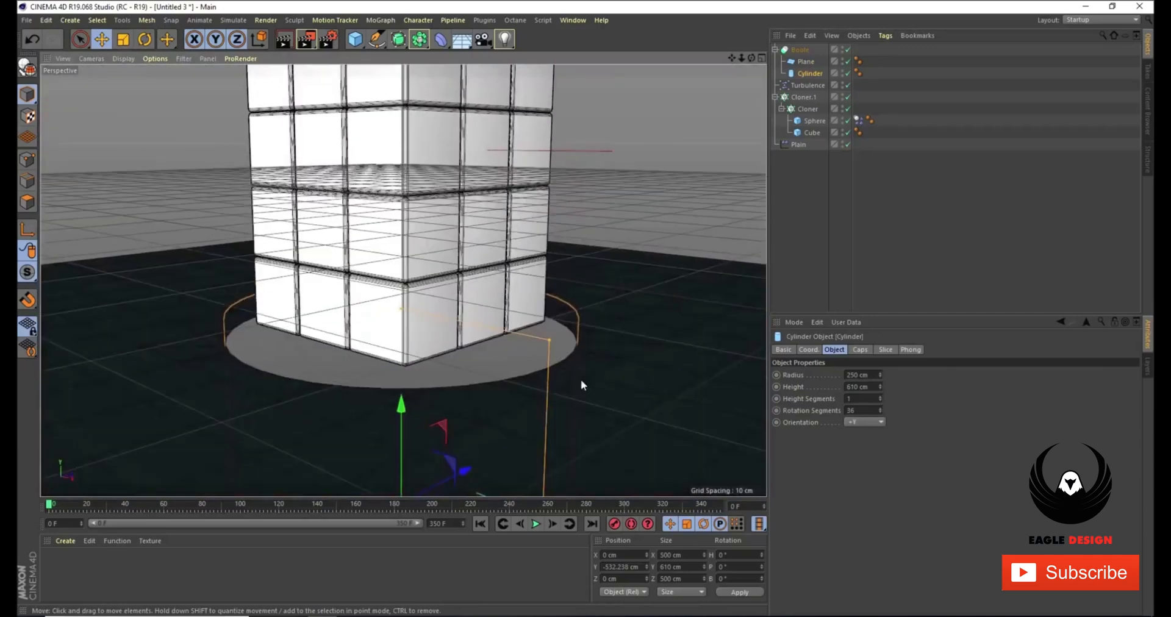
pyautogui.click(869, 386)
pyautogui.keyDown('alt'); pyautogui.moveTo(330, 306); pyautogui.dragTo(345, 344); pyautogui.keyUp('alt')
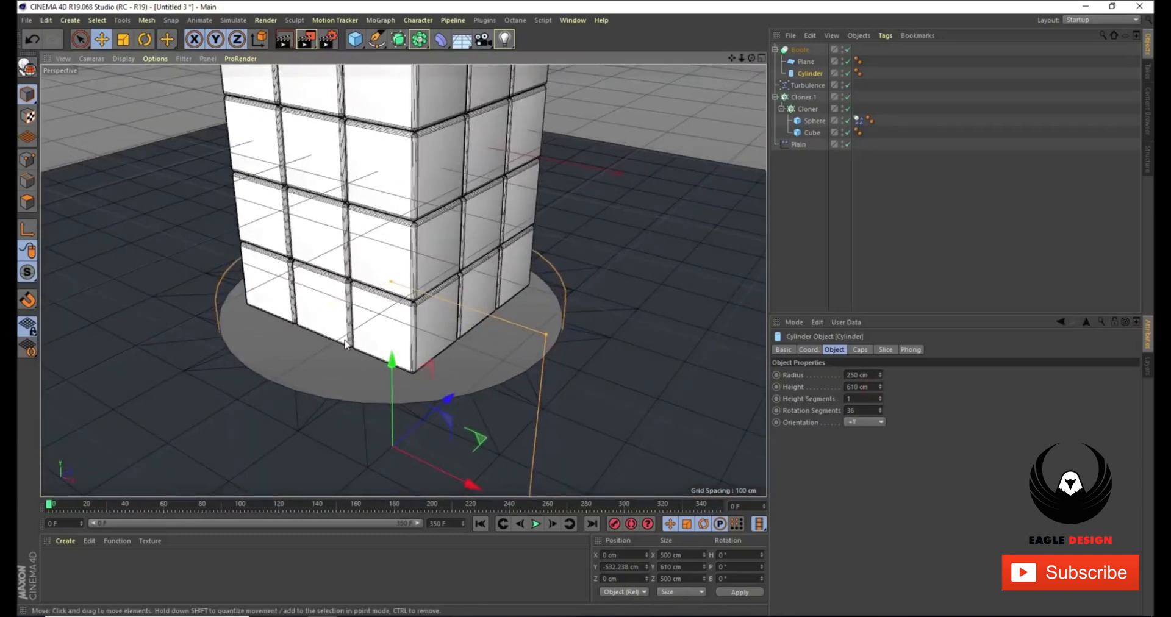
pyautogui.click(355, 39)
pyautogui.click(583, 97)
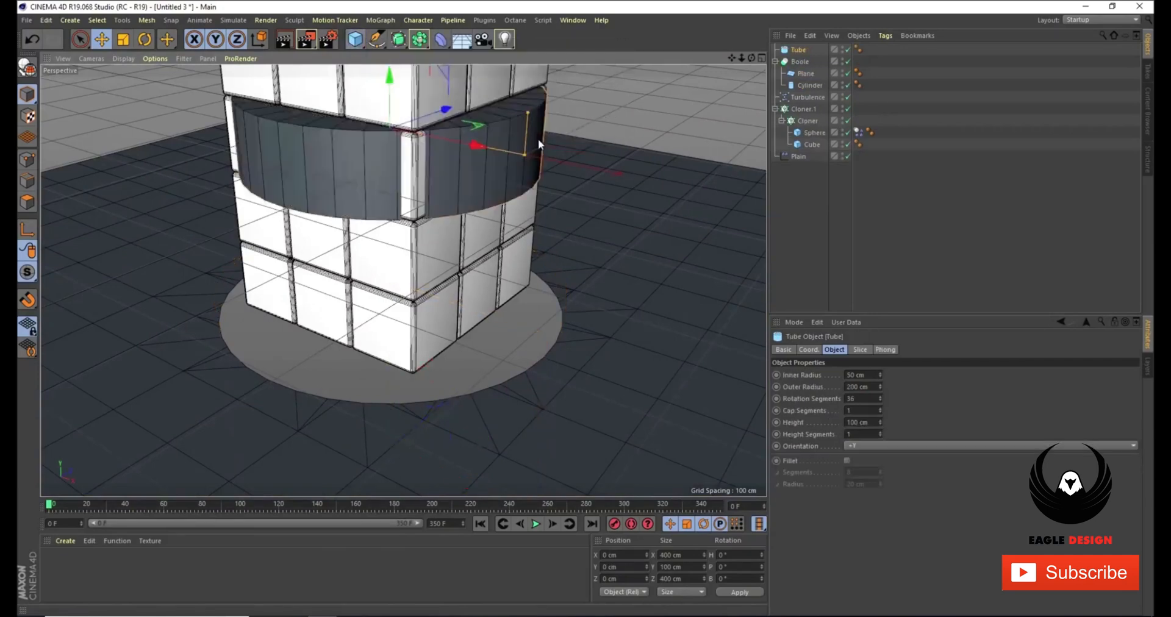
pyautogui.scroll(-4, 350, 295)
pyautogui.moveTo(393, 86); pyautogui.dragTo(410, 305)
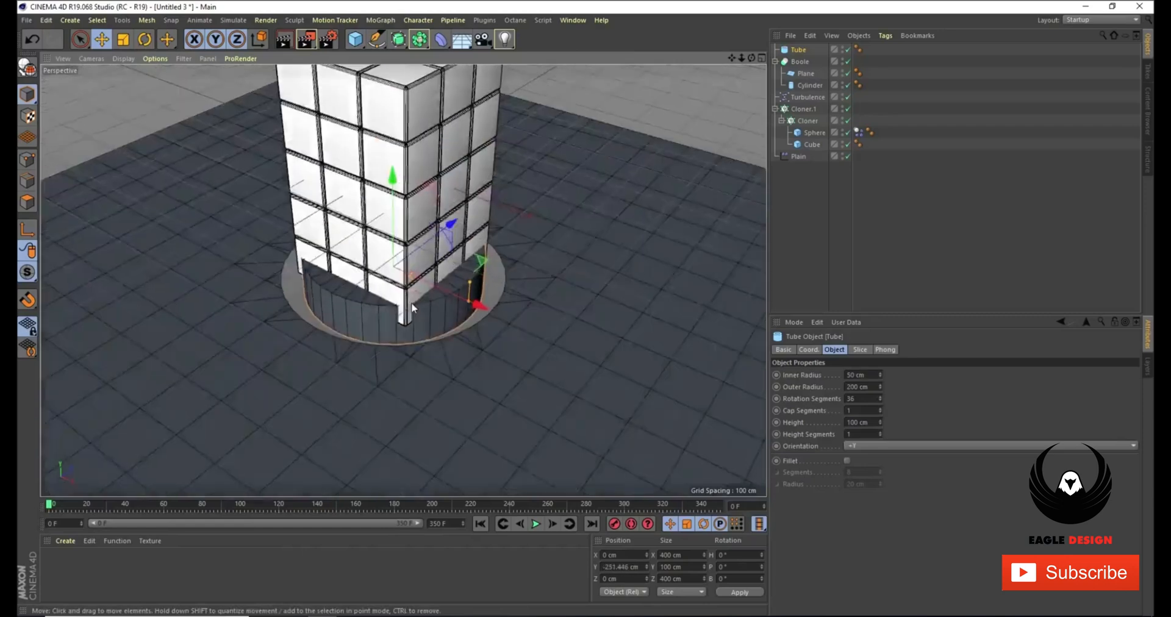
# - Set the tube's inner radius to 247.17 cm, outer radius to 290 cm and rotation segments to 123
pyautogui.middleClick(412, 308)
pyautogui.middleClick(566, 233)
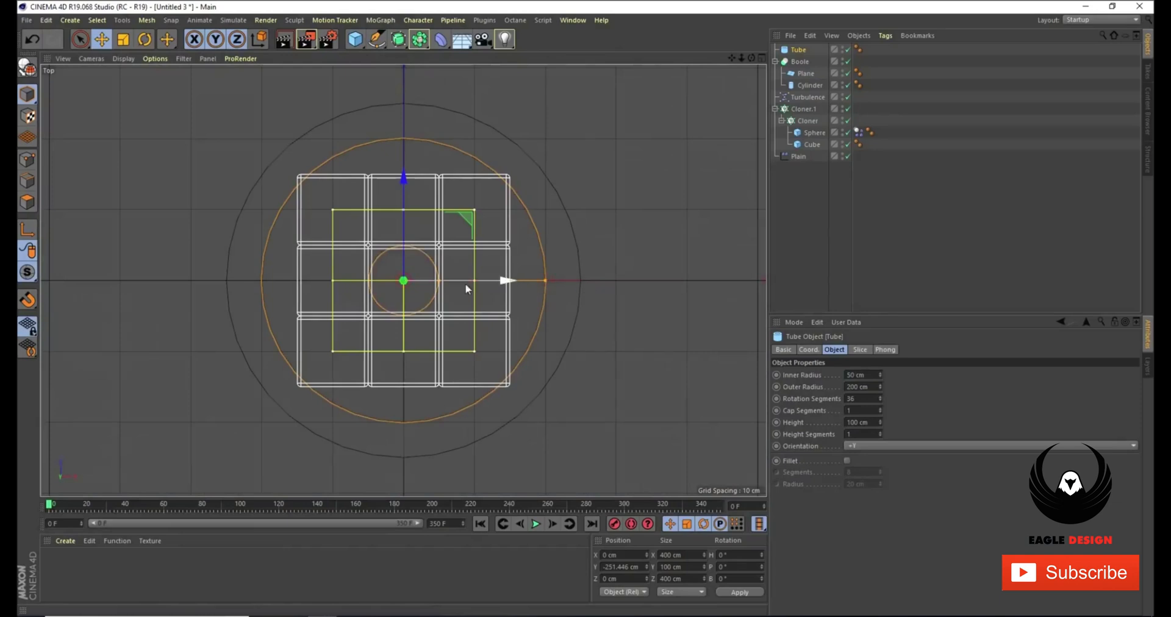
pyautogui.moveTo(438, 281); pyautogui.dragTo(465, 281)
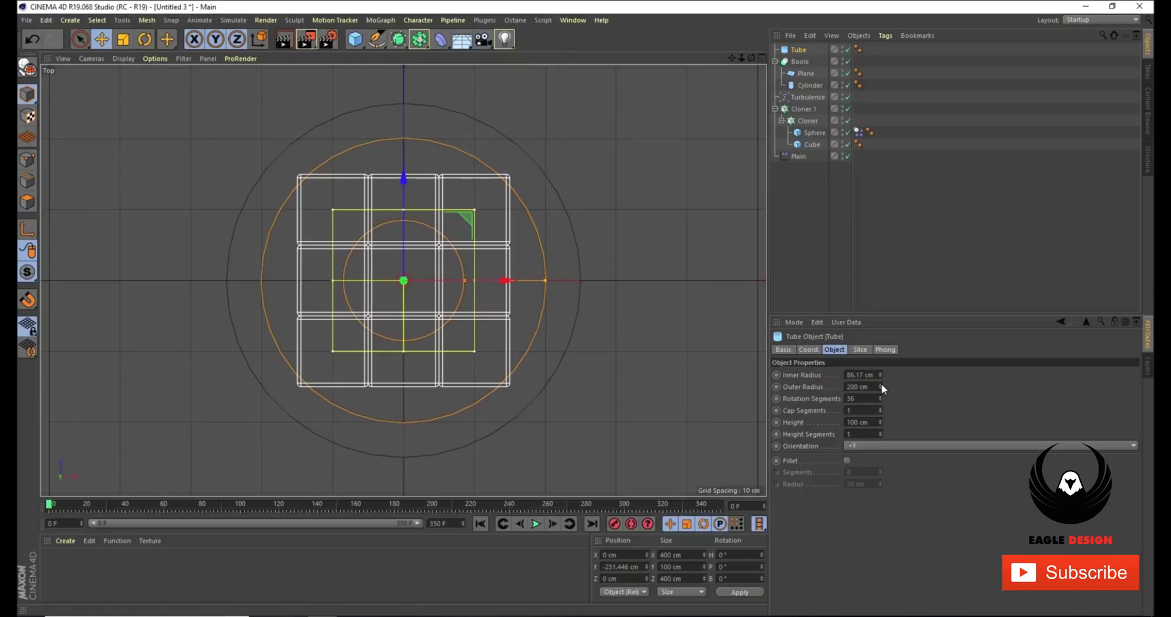
pyautogui.moveTo(881, 384); pyautogui.dragTo(881, 384)
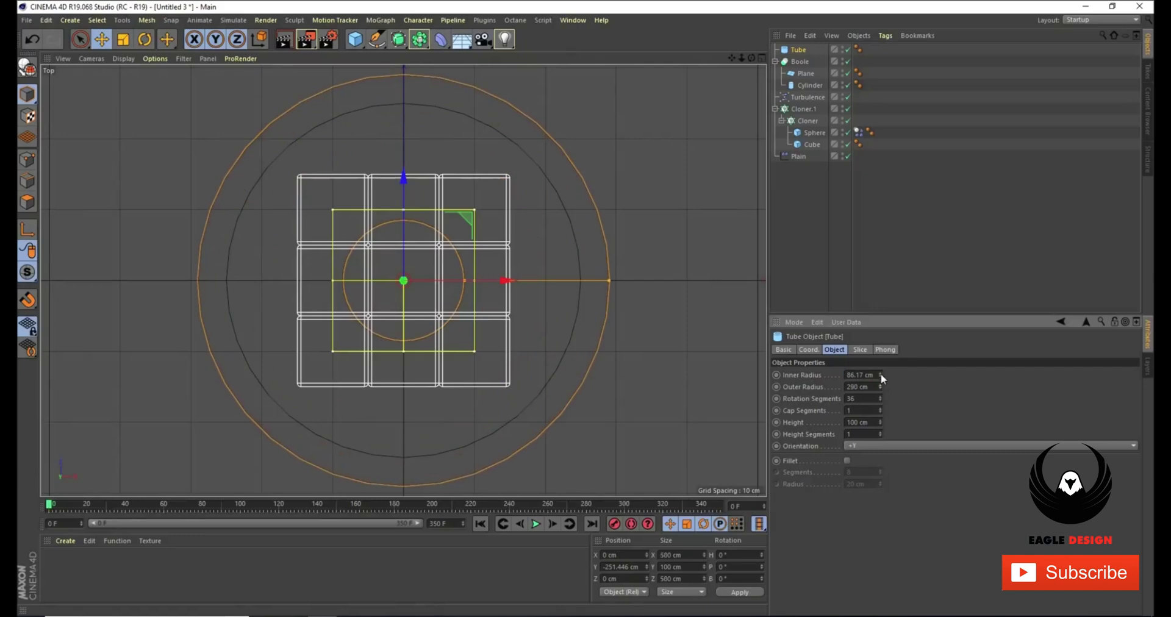
pyautogui.moveTo(881, 373); pyautogui.dragTo(881, 377)
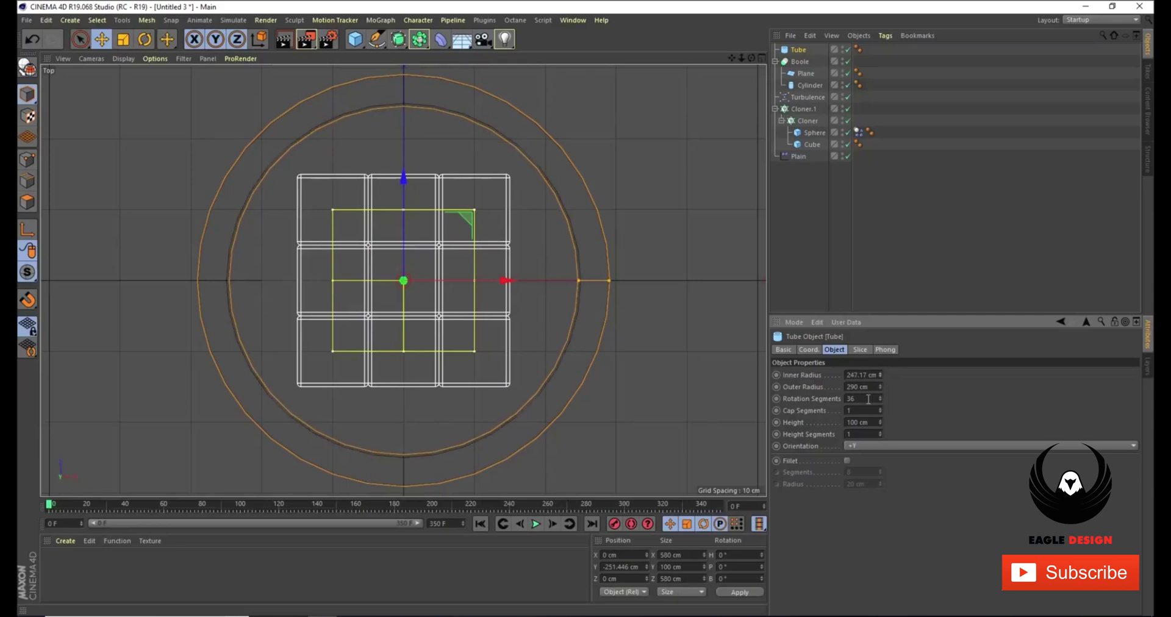
pyautogui.moveTo(880, 394); pyautogui.dragTo(879, 394)
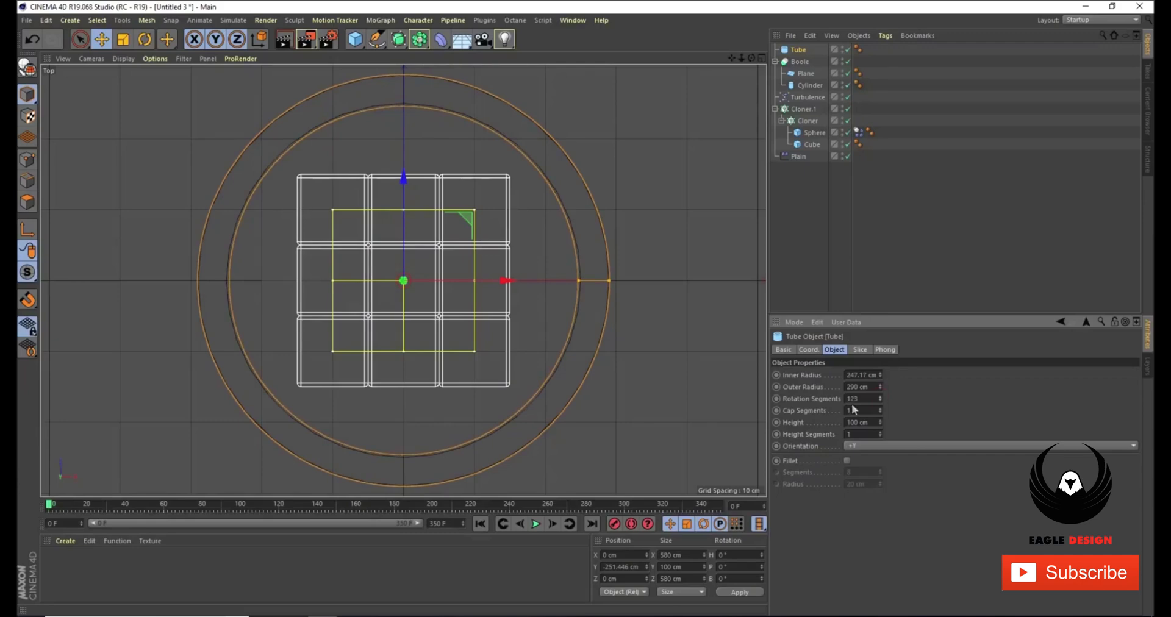
# - Stretch the tube to a height of about 714 cm and lower it to Y about -602 cm so it lines the hole
pyautogui.middleClick(358, 214)
pyautogui.middleClick(323, 199)
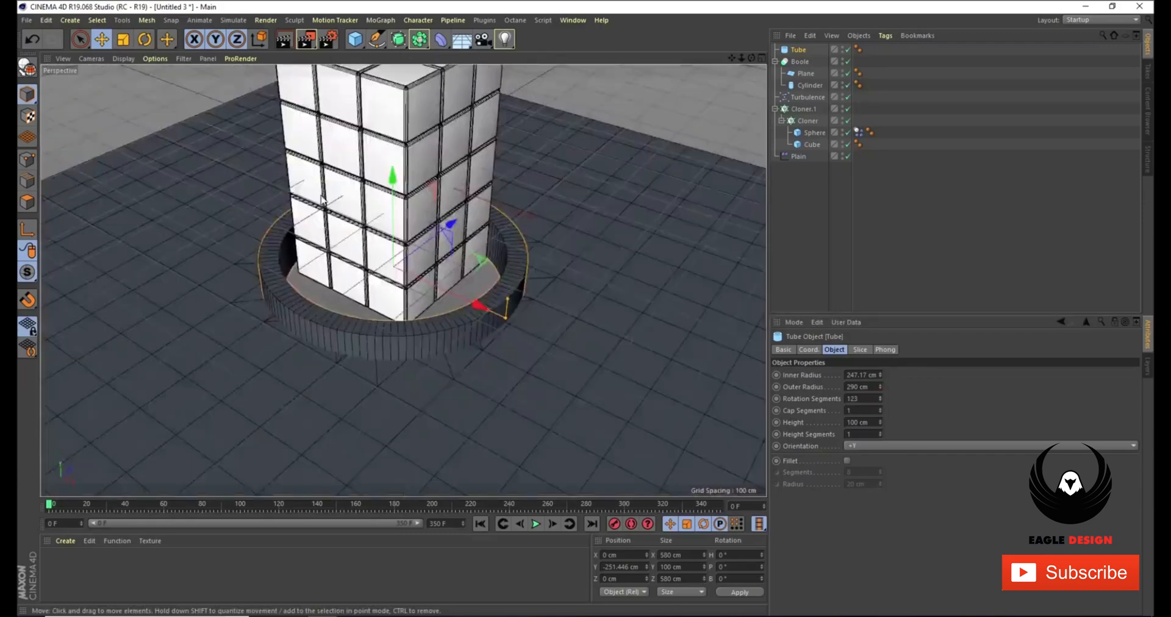
pyautogui.keyDown('alt'); pyautogui.moveTo(345, 321); pyautogui.dragTo(360, 259); pyautogui.keyUp('alt')
pyautogui.moveTo(503, 308); pyautogui.dragTo(519, 156)
pyautogui.moveTo(385, 210); pyautogui.dragTo(417, 367)
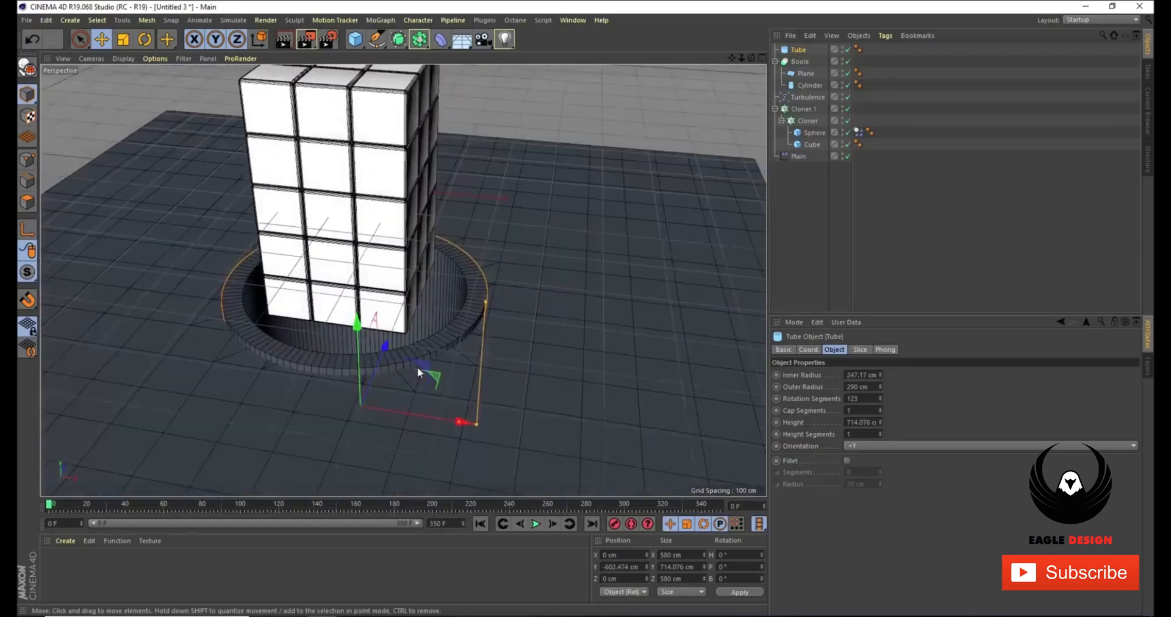
# - Add a second cylinder, about 118 cm in radius and 334 cm high, and place it beneath the cube stack at Y about -422 cm
pyautogui.click(354, 41)
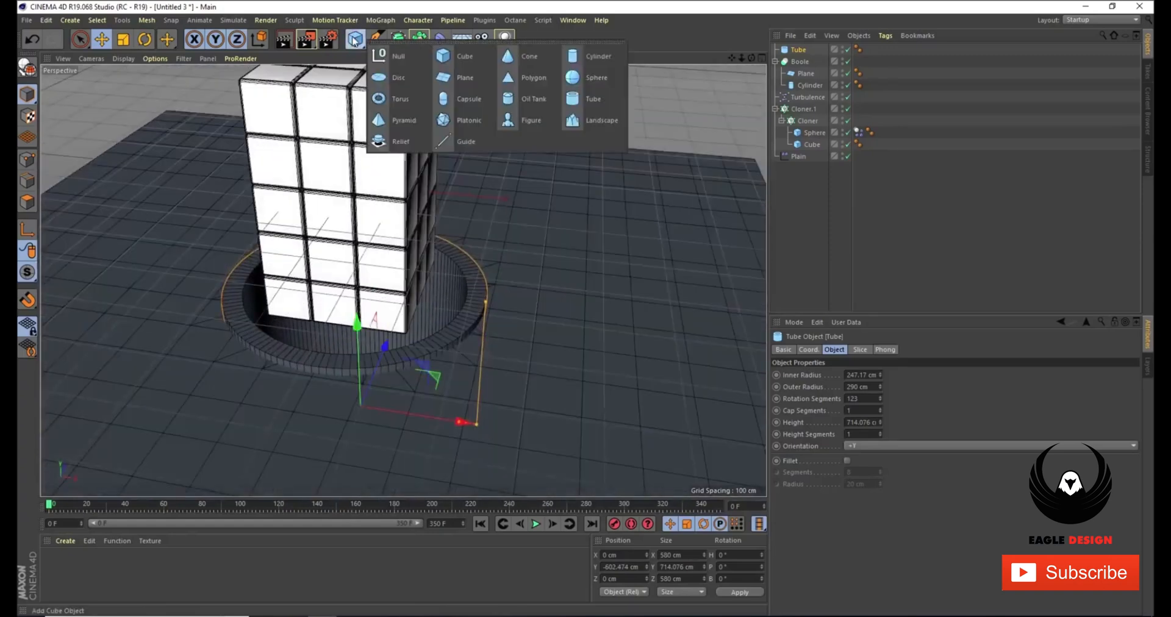
pyautogui.click(605, 62)
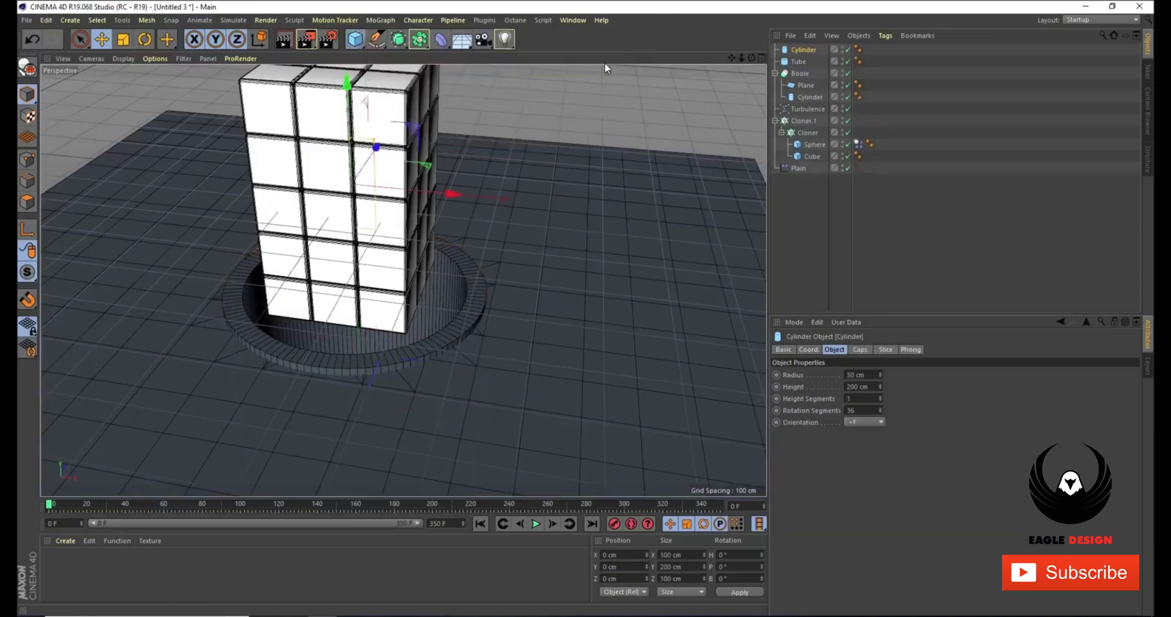
pyautogui.middleClick(562, 222)
pyautogui.middleClick(558, 367)
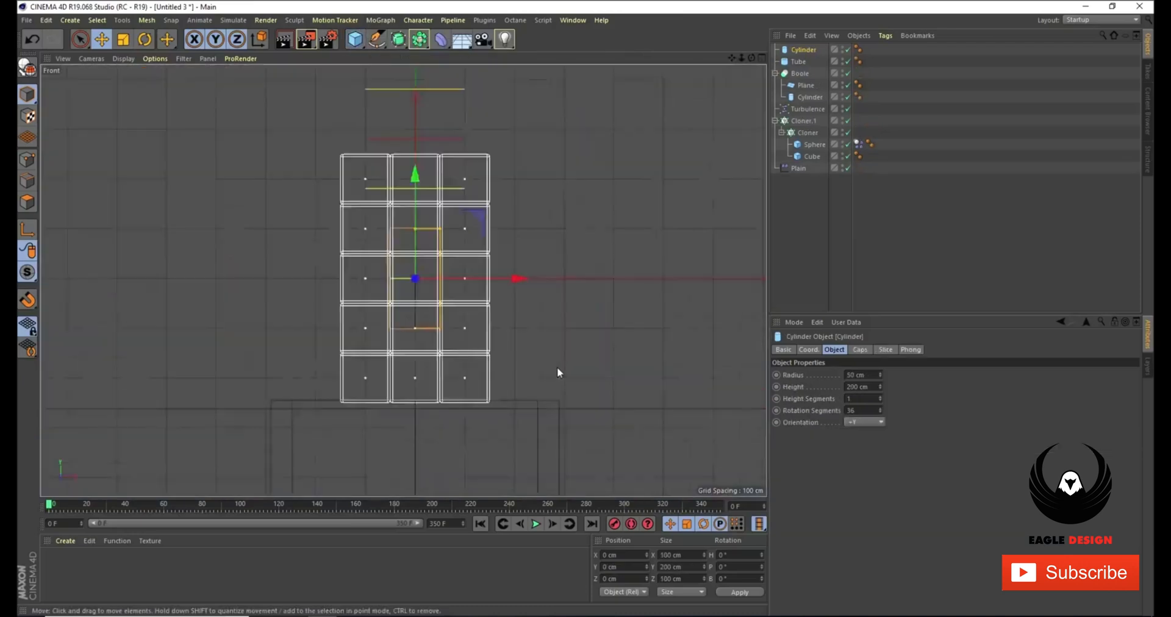
pyautogui.keyDown('alt'); pyautogui.moveTo(430, 349); pyautogui.dragTo(453, 256, button='middle'); pyautogui.keyUp('alt')
pyautogui.moveTo(465, 137); pyautogui.dragTo(448, 291)
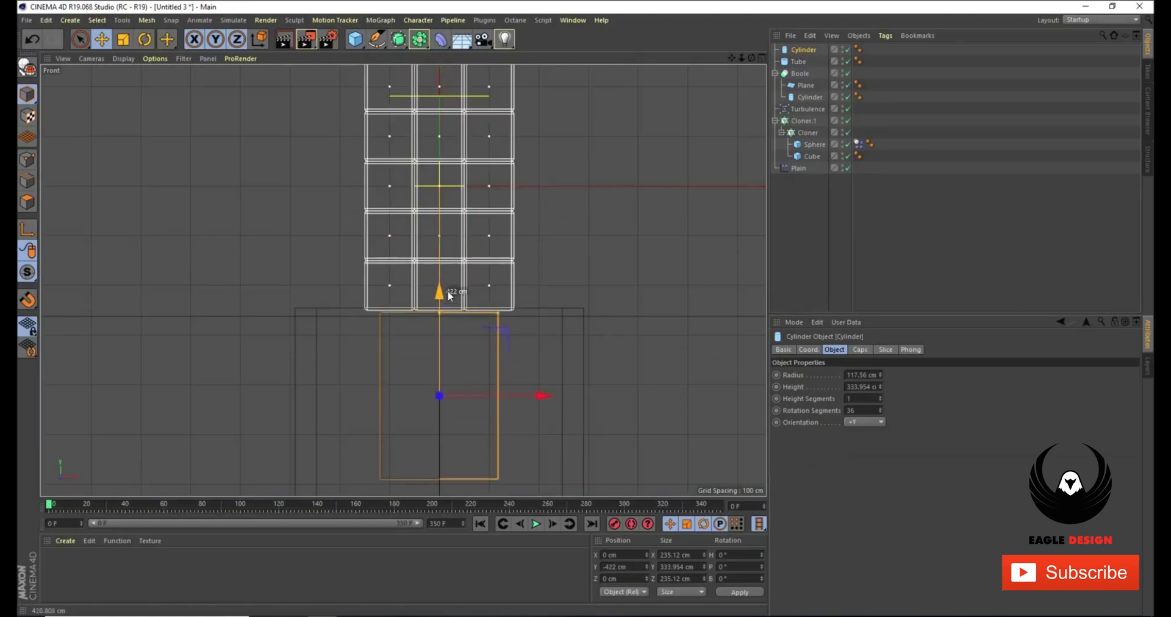
# - Raise the second cylinder to Y about -418 cm so its top meets the underside of the cubes
pyautogui.scroll(5, 448, 290)
pyautogui.keyDown('alt'); pyautogui.moveTo(468, 305); pyautogui.dragTo(446, 313, button='right'); pyautogui.keyUp('alt')
pyautogui.keyDown('alt'); pyautogui.moveTo(466, 322); pyautogui.dragTo(459, 240, button='middle'); pyautogui.keyUp('alt')
pyautogui.keyDown('alt'); pyautogui.moveTo(458, 251); pyautogui.dragTo(453, 247, button='right'); pyautogui.keyUp('alt')
pyautogui.moveTo(465, 425); pyautogui.dragTo(470, 415)
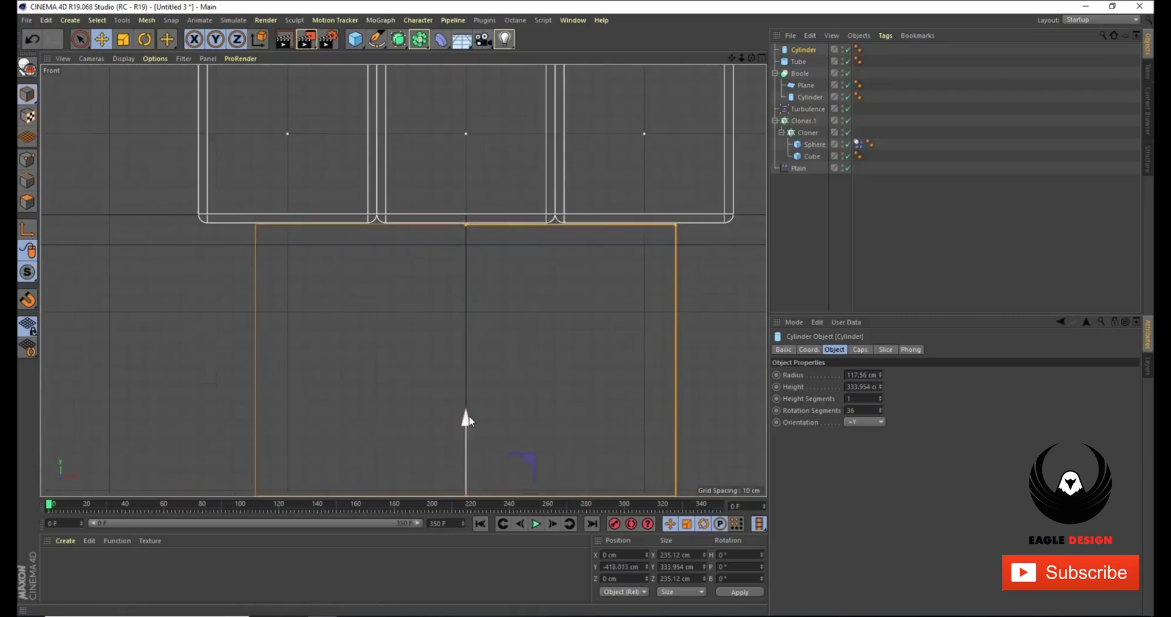
# - Move the second cylinder directly above Cloner.1 in the object hierarchy
pyautogui.middleClick(470, 416)
pyautogui.middleClick(346, 171)
pyautogui.keyDown('alt'); pyautogui.moveTo(327, 331); pyautogui.dragTo(384, 327, button='right'); pyautogui.keyUp('alt')
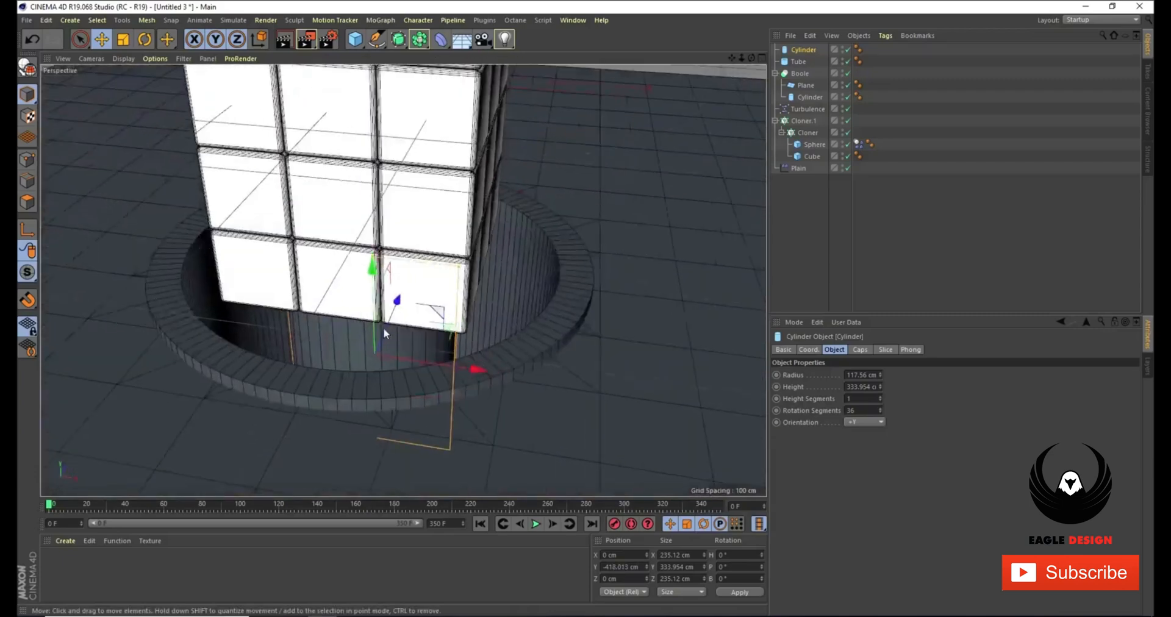
pyautogui.keyDown('alt'); pyautogui.moveTo(390, 325); pyautogui.dragTo(402, 302); pyautogui.keyUp('alt')
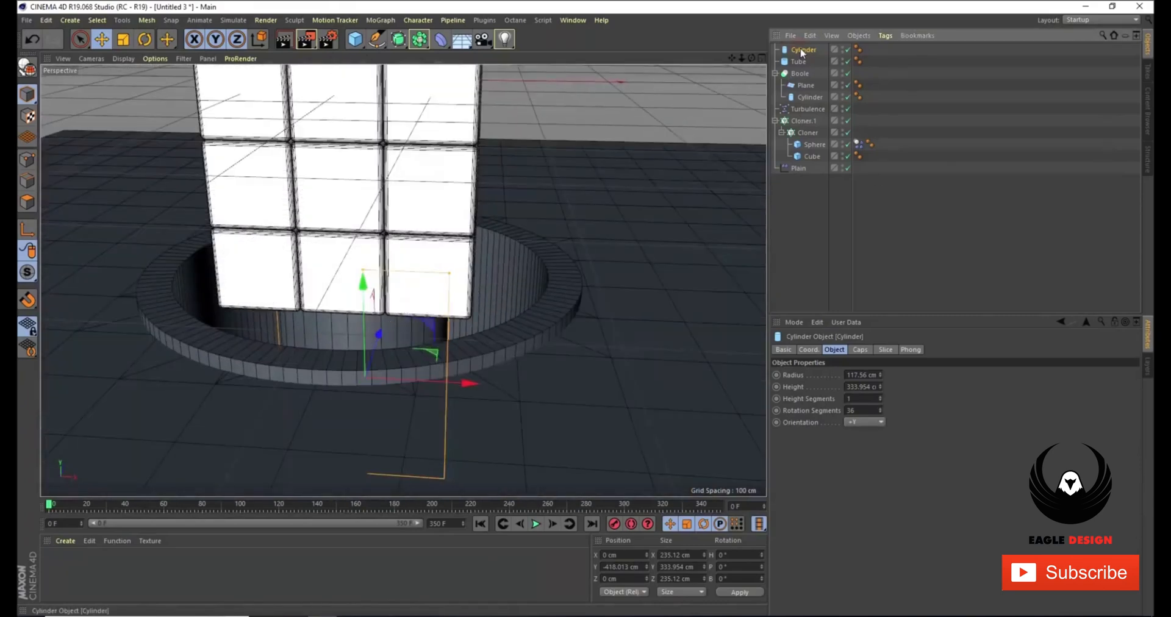
pyautogui.moveTo(800, 121); pyautogui.dragTo(799, 117)
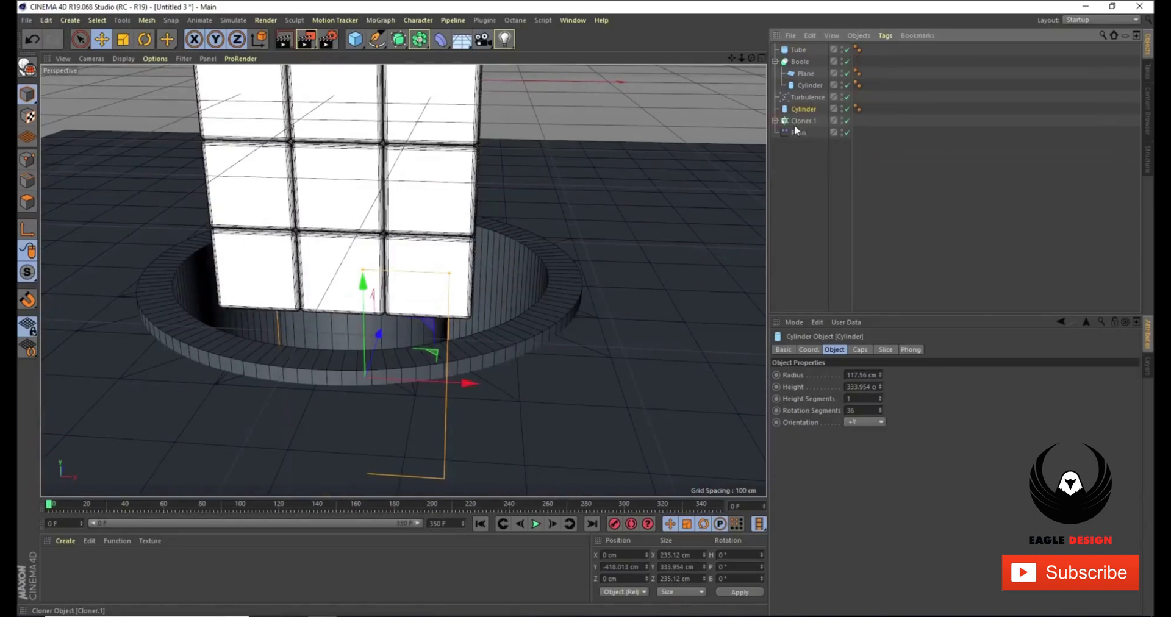
# - Make Cloner.1 a child of the support cylinder in the object hierarchy
pyautogui.click(800, 120)
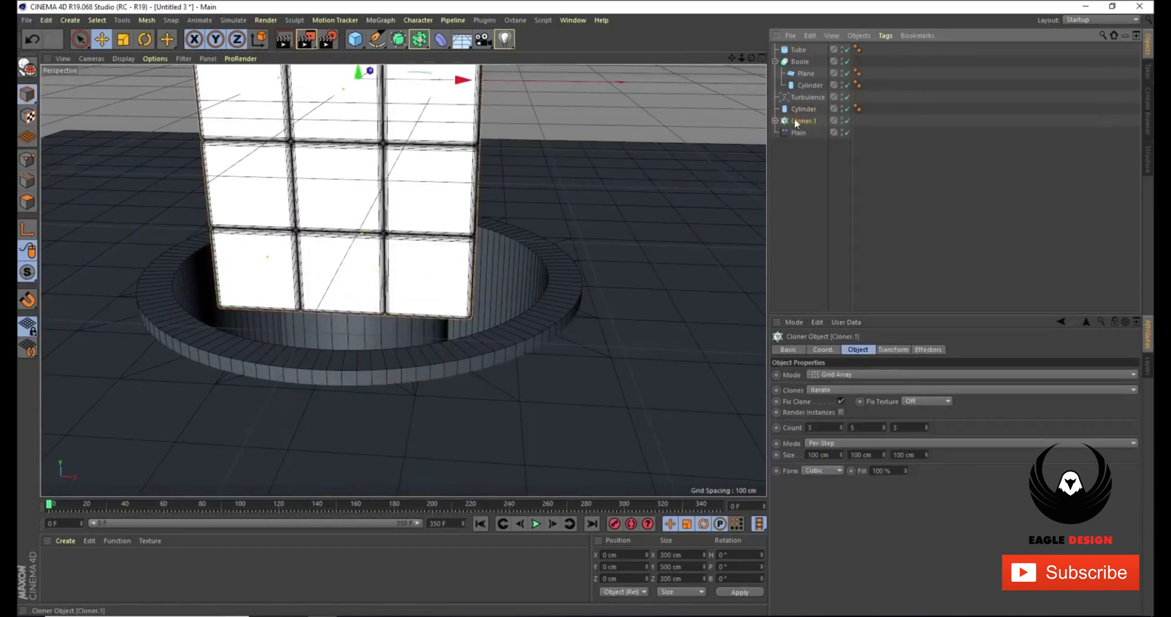
pyautogui.moveTo(807, 111); pyautogui.dragTo(794, 107)
pyautogui.click(802, 114)
pyautogui.scroll(-5, 407, 242)
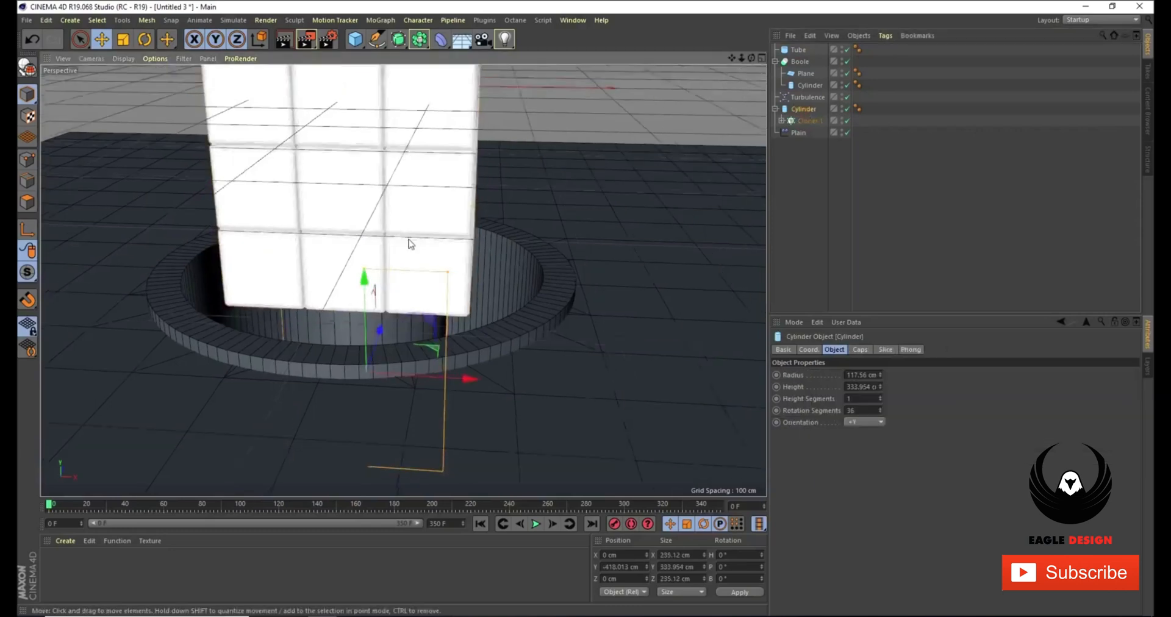
# - Lower the cylinder together with the cube stack to Y about -997 cm so the stack sits inside the hole
pyautogui.moveTo(385, 230)
pyautogui.mouseDown()
pyautogui.moveTo(414, 153)
pyautogui.moveTo(418, 379)
pyautogui.moveTo(424, 139)
pyautogui.moveTo(433, 386)
pyautogui.moveTo(421, 116)
pyautogui.moveTo(418, 327)
pyautogui.moveTo(422, 153)
pyautogui.mouseUp()
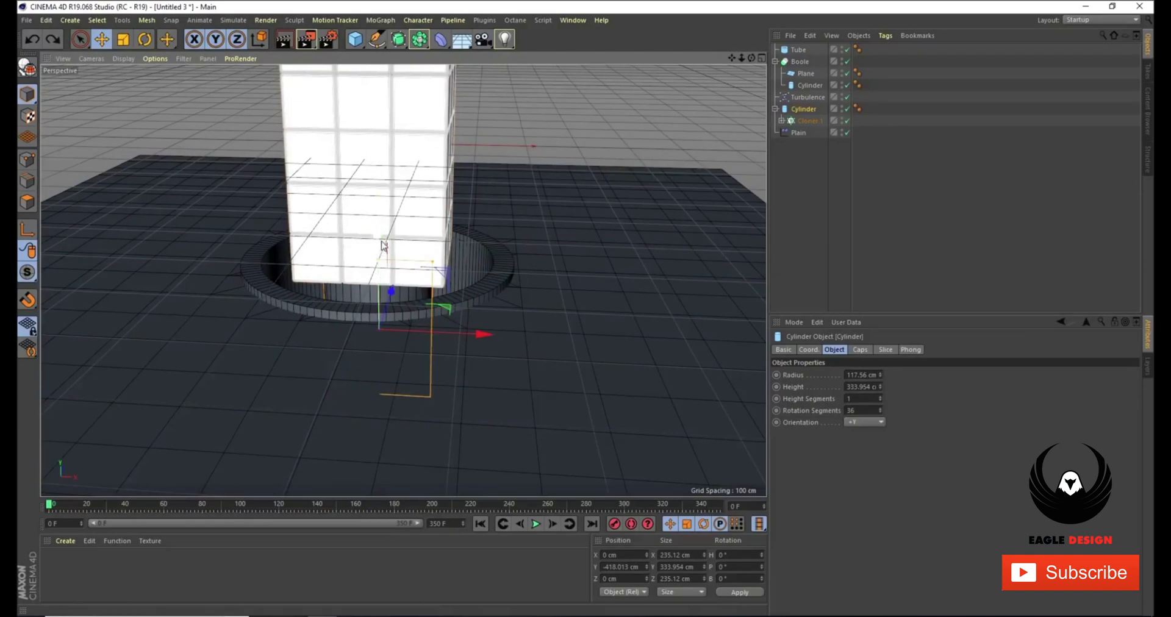
pyautogui.moveTo(379, 238); pyautogui.dragTo(404, 453)
pyautogui.keyDown('alt'); pyautogui.moveTo(400, 358); pyautogui.dragTo(480, 185); pyautogui.keyUp('alt')
pyautogui.keyDown('alt'); pyautogui.moveTo(480, 186); pyautogui.dragTo(439, 272, button='middle'); pyautogui.keyUp('alt')
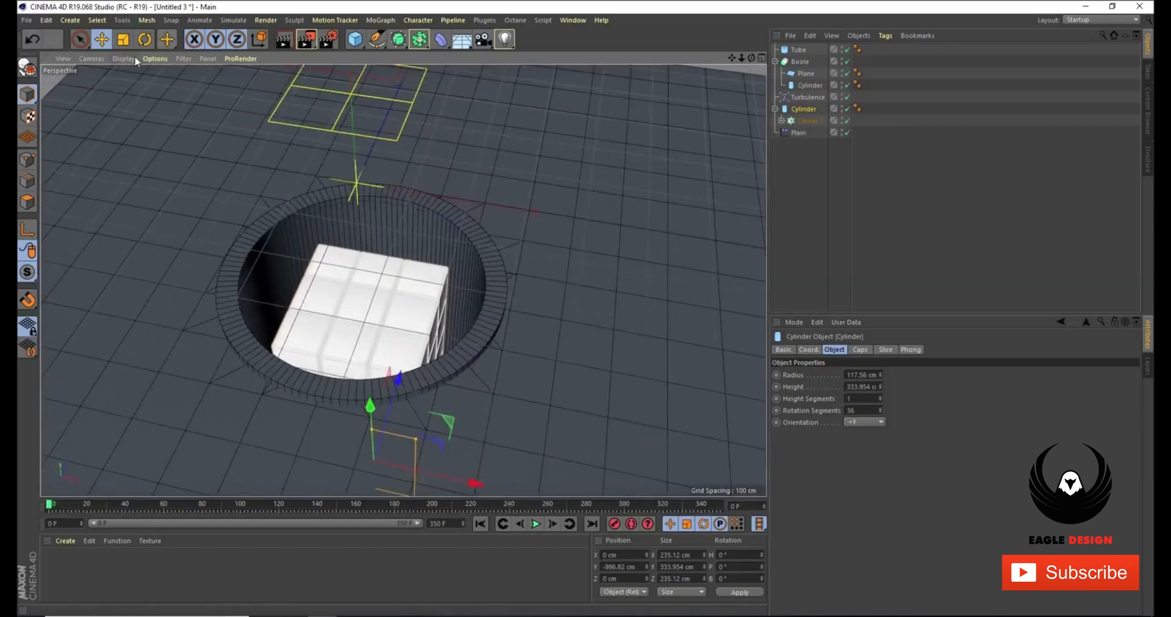
# - Add a cube above the hole and shape it into a flat slab about 249 × 16 × 633 cm
pyautogui.click(355, 39)
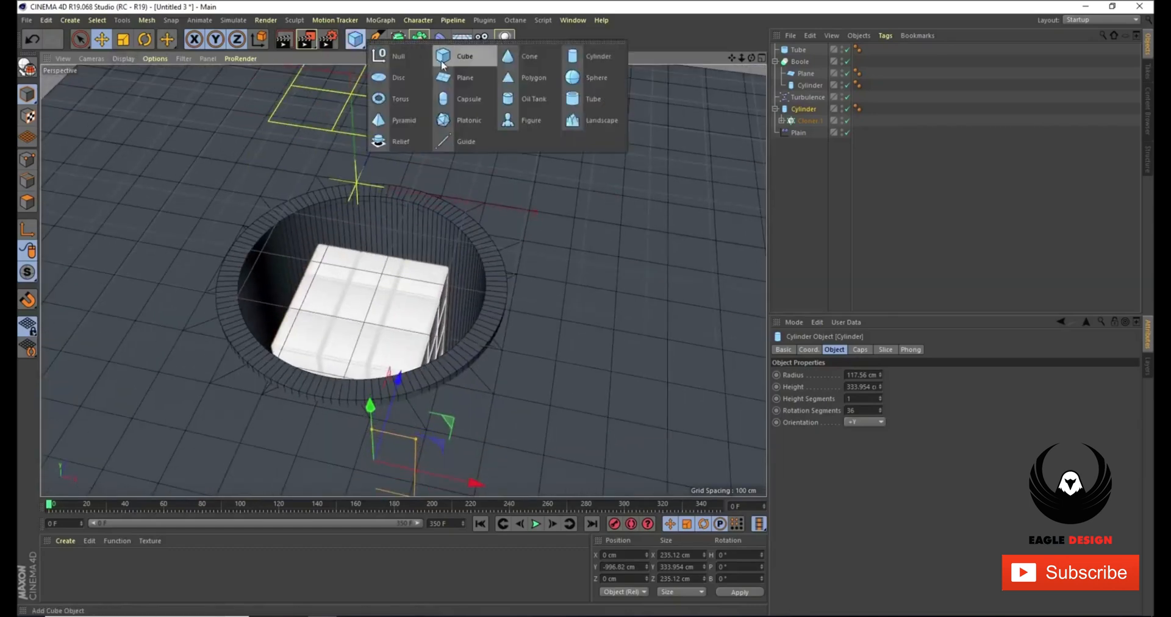
pyautogui.click(476, 56)
pyautogui.keyDown('alt'); pyautogui.moveTo(403, 98); pyautogui.dragTo(427, 129); pyautogui.keyUp('alt')
pyautogui.moveTo(398, 163); pyautogui.dragTo(426, 164)
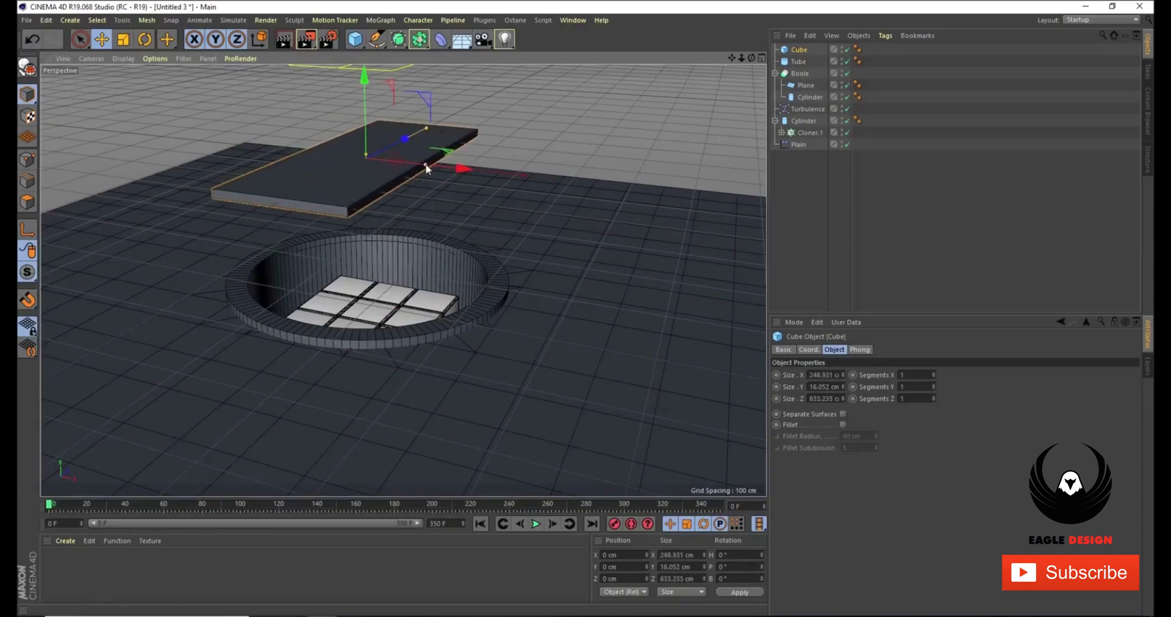
# - Lower the slab to Y about -274 cm and shift it to X about -167 cm so it covers one side of the hole
pyautogui.moveTo(366, 86); pyautogui.dragTo(375, 208)
pyautogui.moveTo(467, 303); pyautogui.dragTo(398, 297)
pyautogui.keyDown('alt'); pyautogui.moveTo(397, 297); pyautogui.dragTo(360, 326); pyautogui.keyUp('alt')
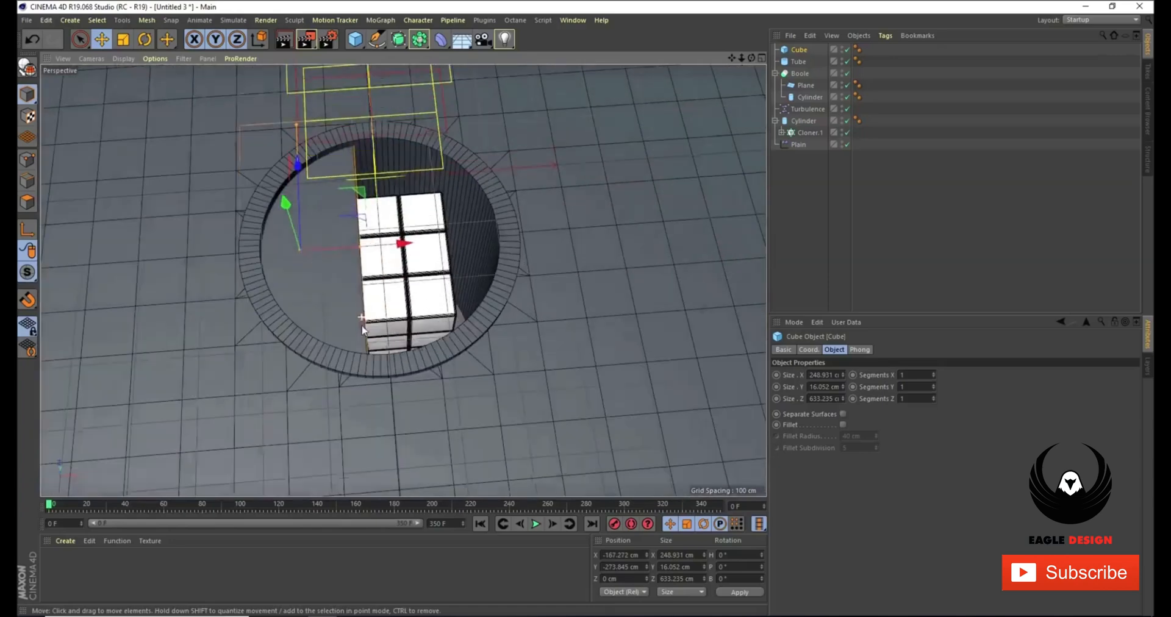
# - Duplicate the slab to the opposite side of the hole and widen the pair to about 370 cm and 309 cm so they meet mid-hole
pyautogui.moveTo(361, 247); pyautogui.dragTo(566, 243)
pyautogui.click(363, 252)
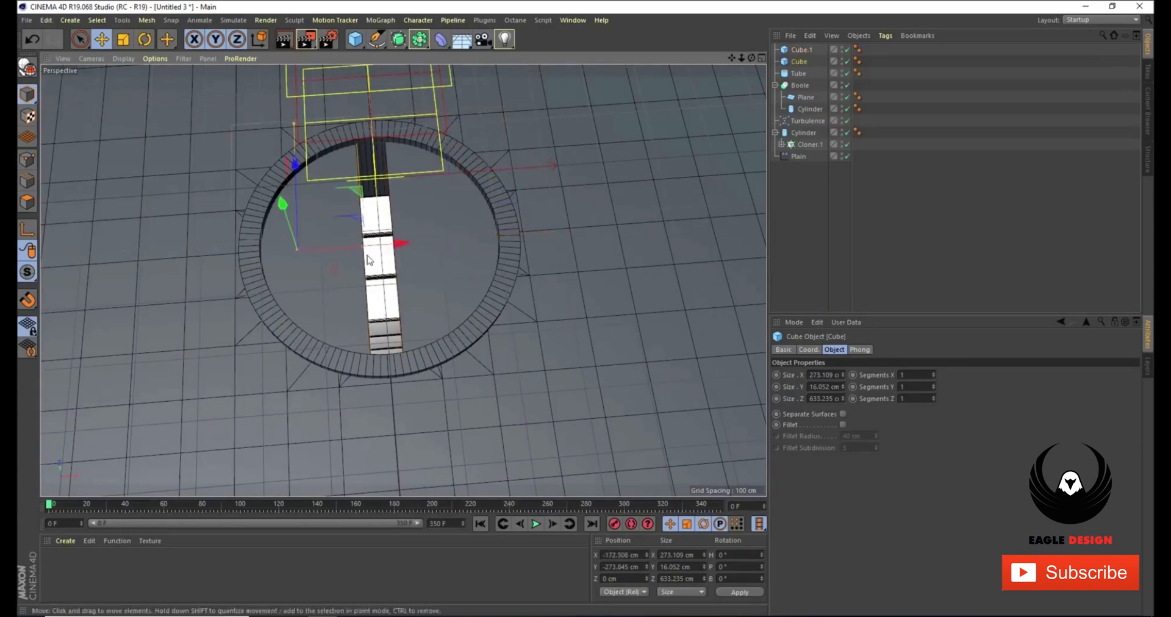
pyautogui.moveTo(364, 251); pyautogui.dragTo(386, 250)
pyautogui.click(402, 249)
pyautogui.moveTo(518, 232); pyautogui.dragTo(534, 233)
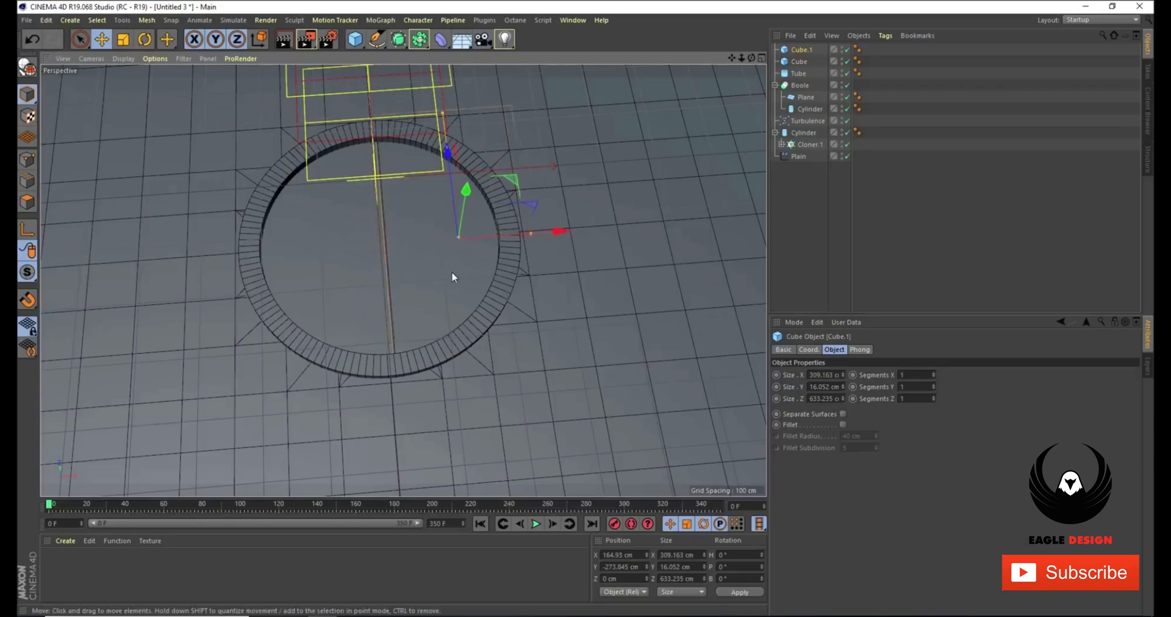
# - Record keyframes at frame 0 for the closed positions of both slabs, Cube and Cube.1
pyautogui.keyDown('alt'); pyautogui.moveTo(375, 284); pyautogui.dragTo(347, 267); pyautogui.keyUp('alt')
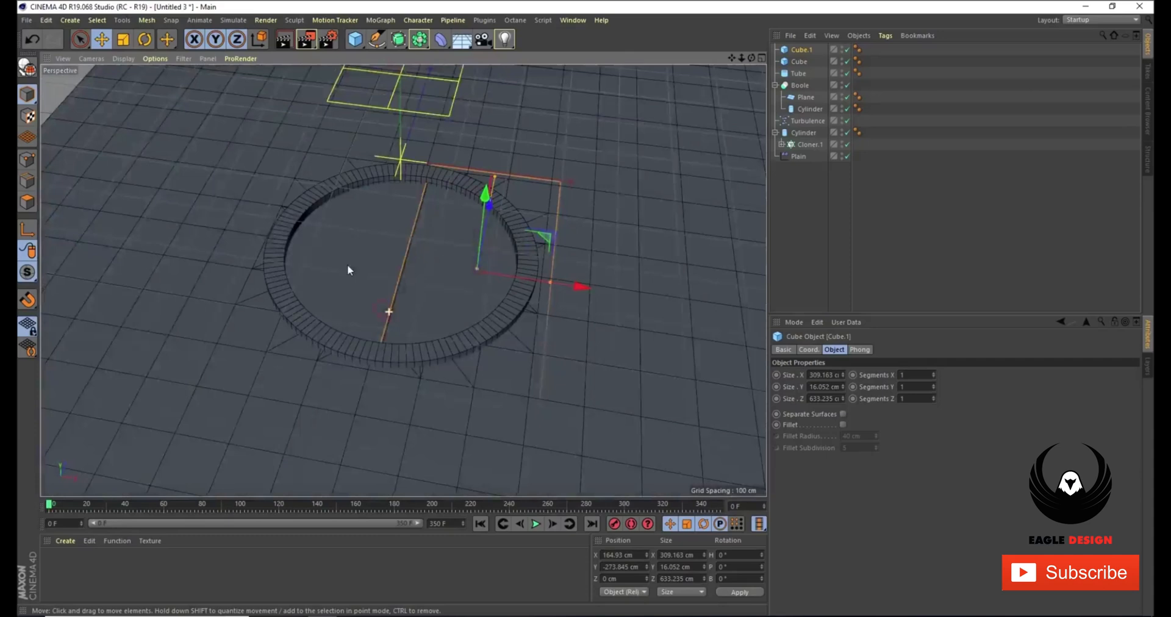
pyautogui.keyDown('alt'); pyautogui.moveTo(437, 257); pyautogui.dragTo(380, 258); pyautogui.keyUp('alt')
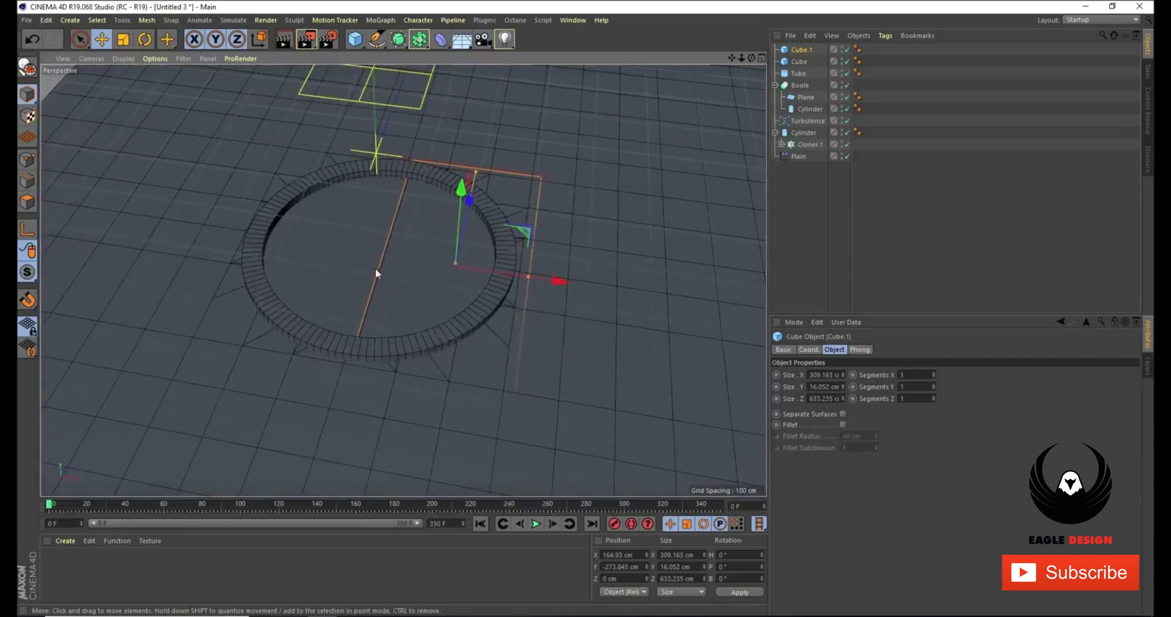
pyautogui.keyDown('alt'); pyautogui.moveTo(375, 268); pyautogui.dragTo(389, 261, button='right'); pyautogui.keyUp('alt')
pyautogui.keyDown('alt'); pyautogui.moveTo(389, 262); pyautogui.dragTo(375, 264, button='middle'); pyautogui.keyUp('alt')
pyautogui.keyDown('alt'); pyautogui.moveTo(377, 265); pyautogui.dragTo(378, 273); pyautogui.keyUp('alt')
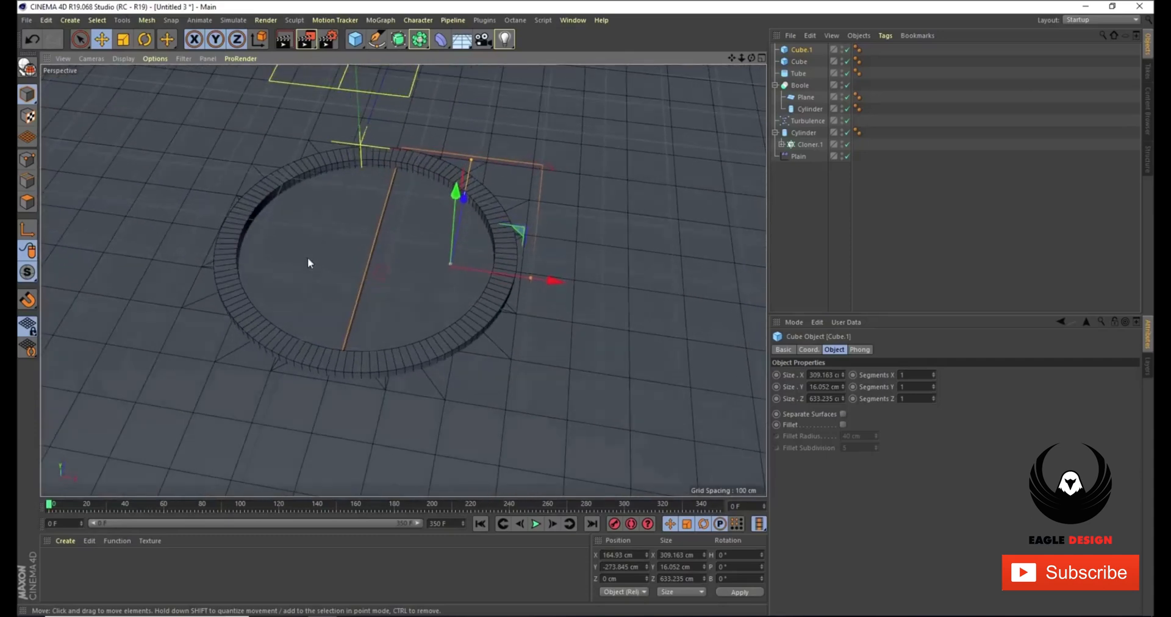
pyautogui.click(351, 264)
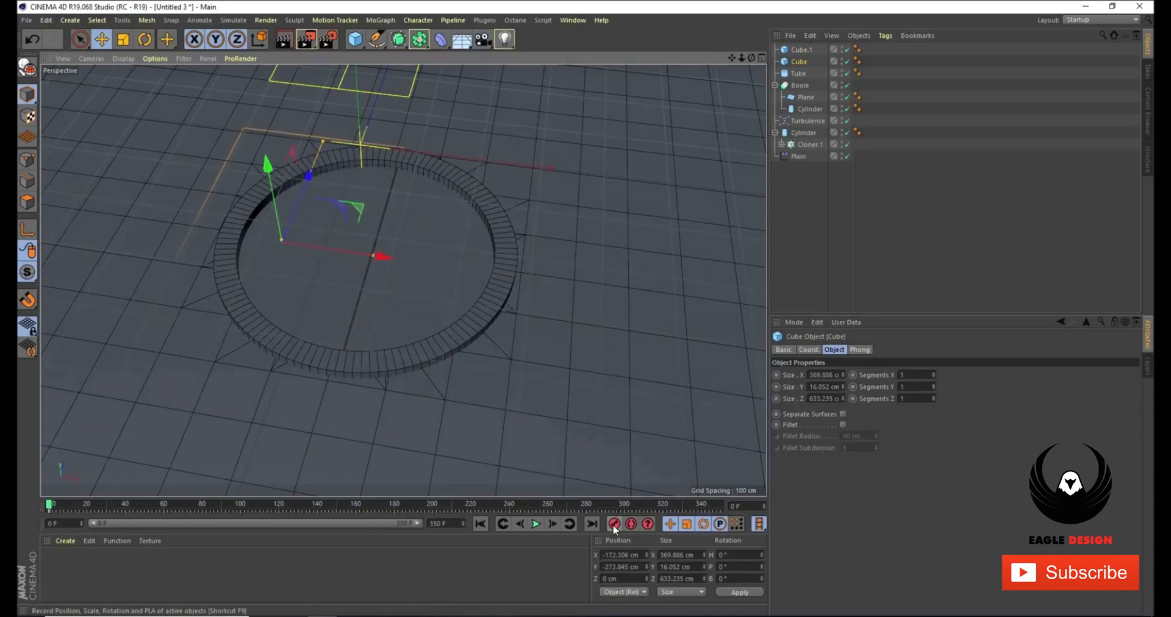
pyautogui.click(801, 49)
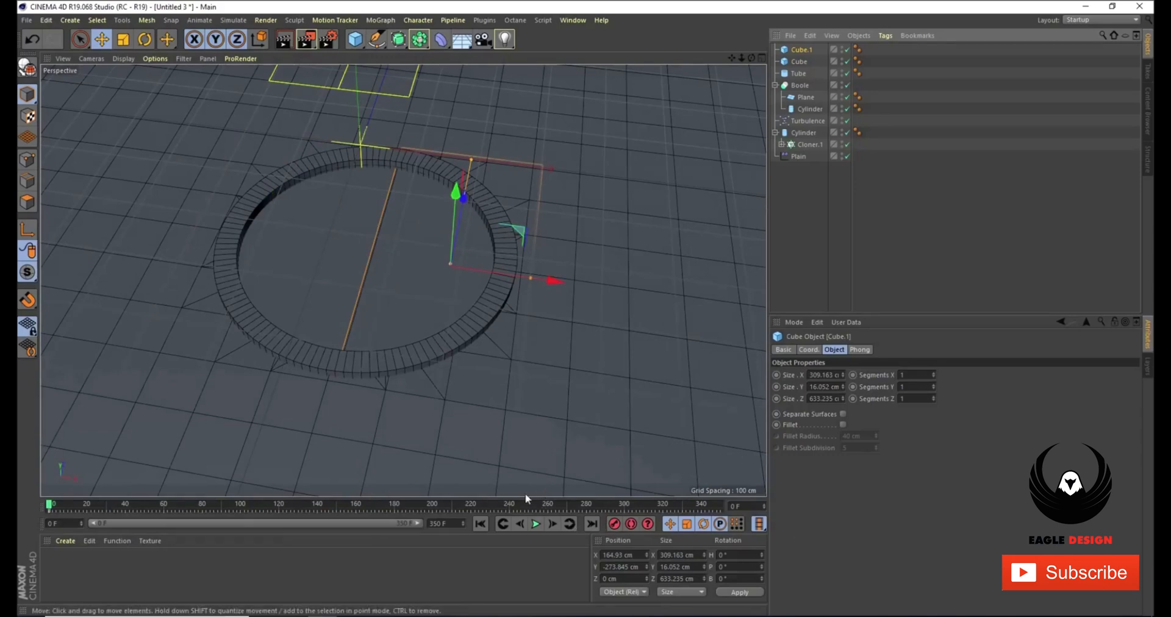
# - At frame 50, slide Cube to X about -450 cm and Cube.1 to X about 427 cm, recording keyframes for the open positions
pyautogui.click(143, 505)
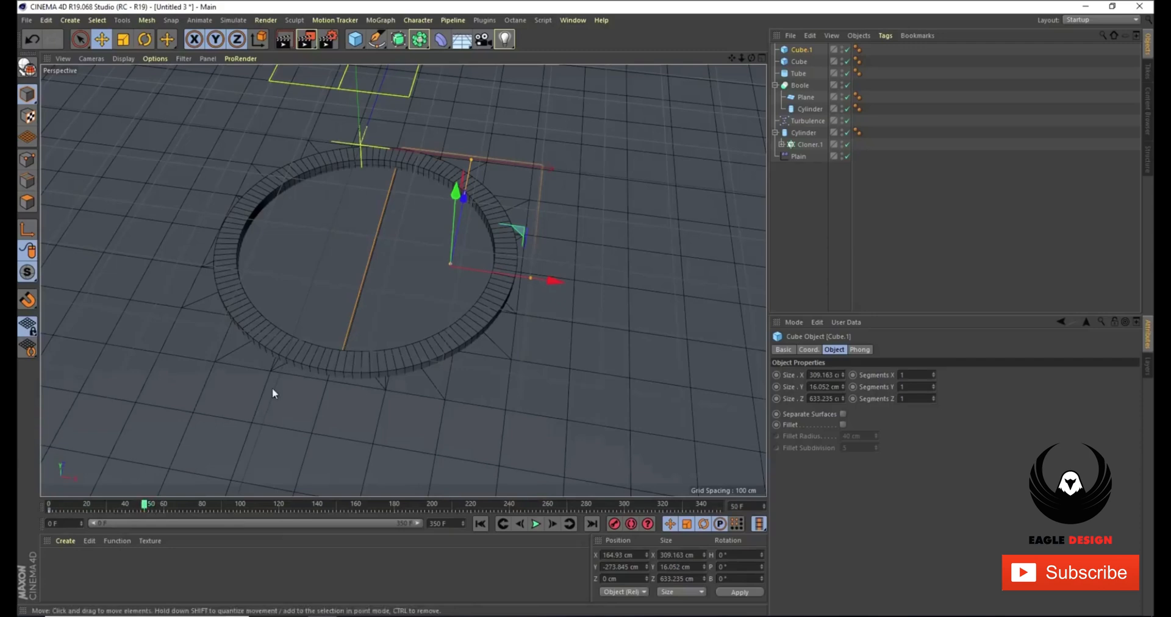
pyautogui.click(326, 263)
pyautogui.moveTo(385, 260); pyautogui.dragTo(251, 247)
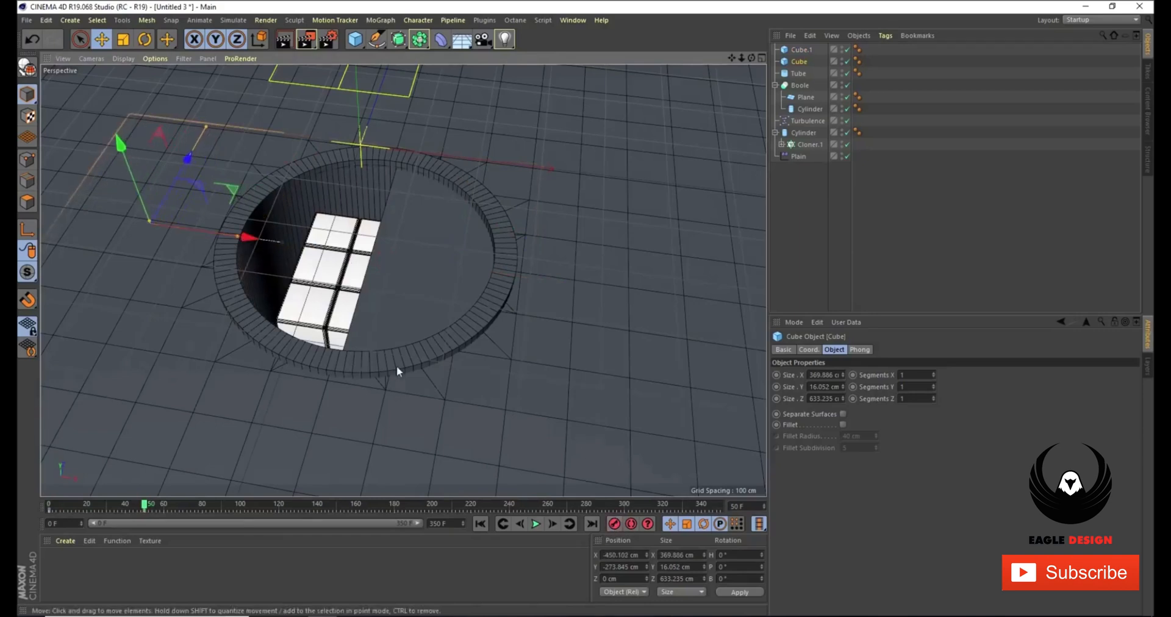
pyautogui.click(491, 323)
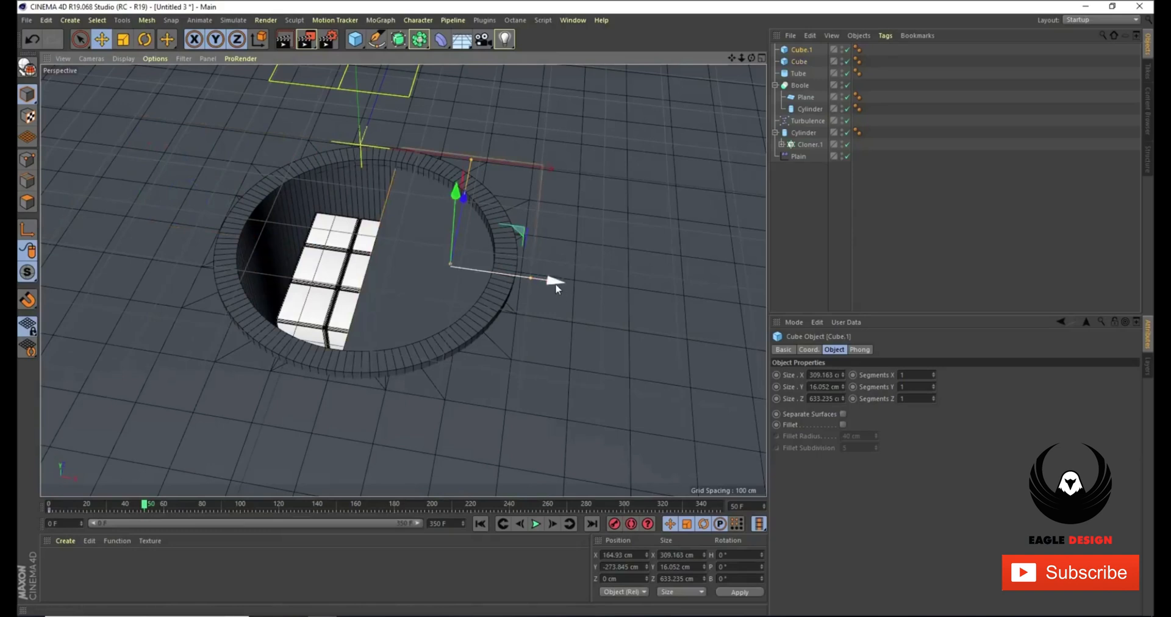
pyautogui.moveTo(563, 291); pyautogui.dragTo(698, 306)
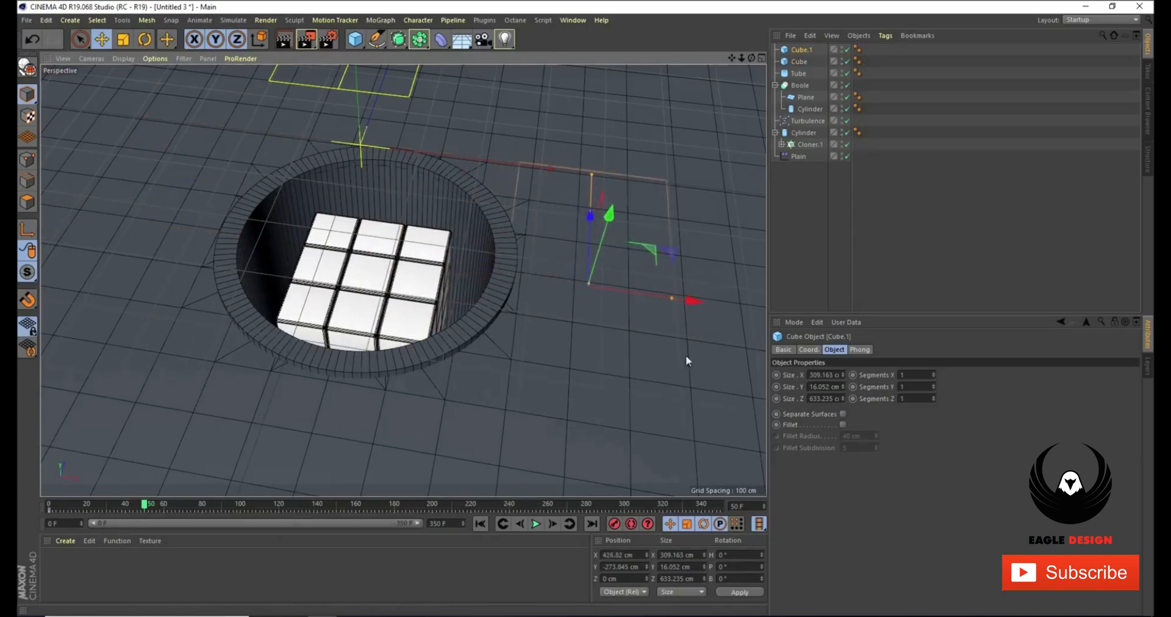
# - Play the animation from the start several times to check how the two slabs open
pyautogui.click(479, 524)
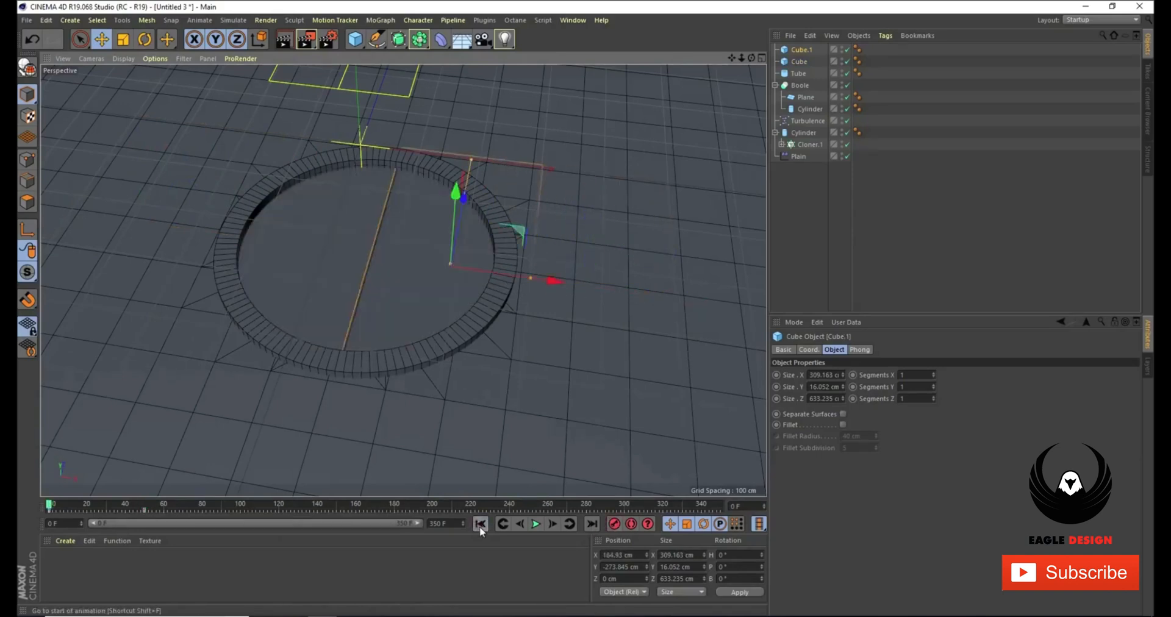
pyautogui.click(536, 525)
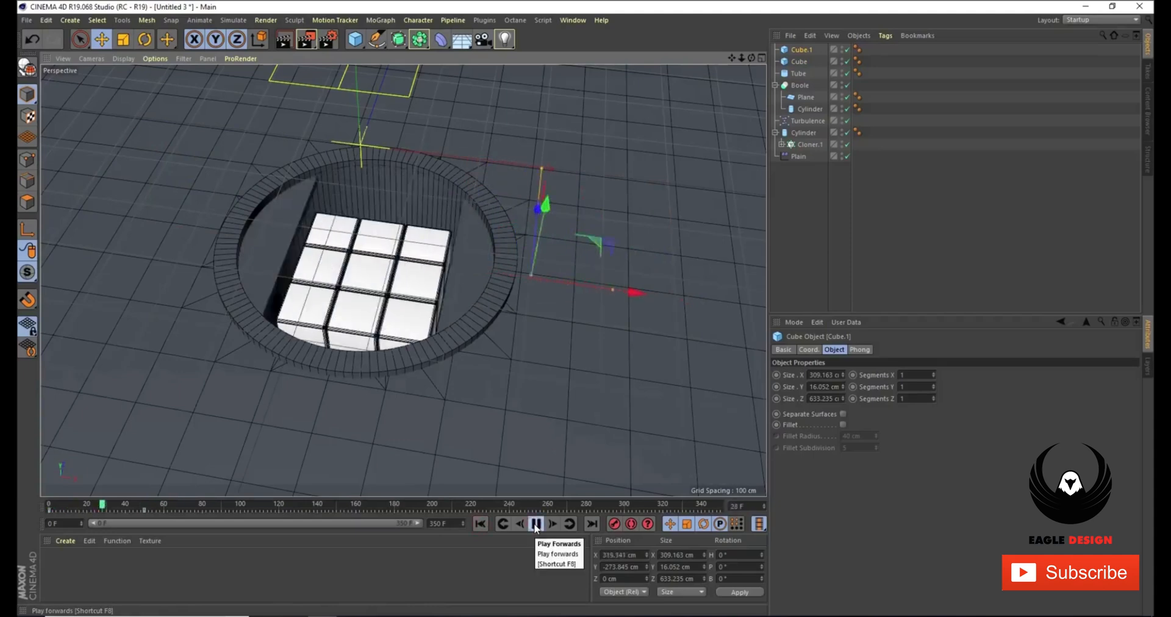
pyautogui.click(536, 524)
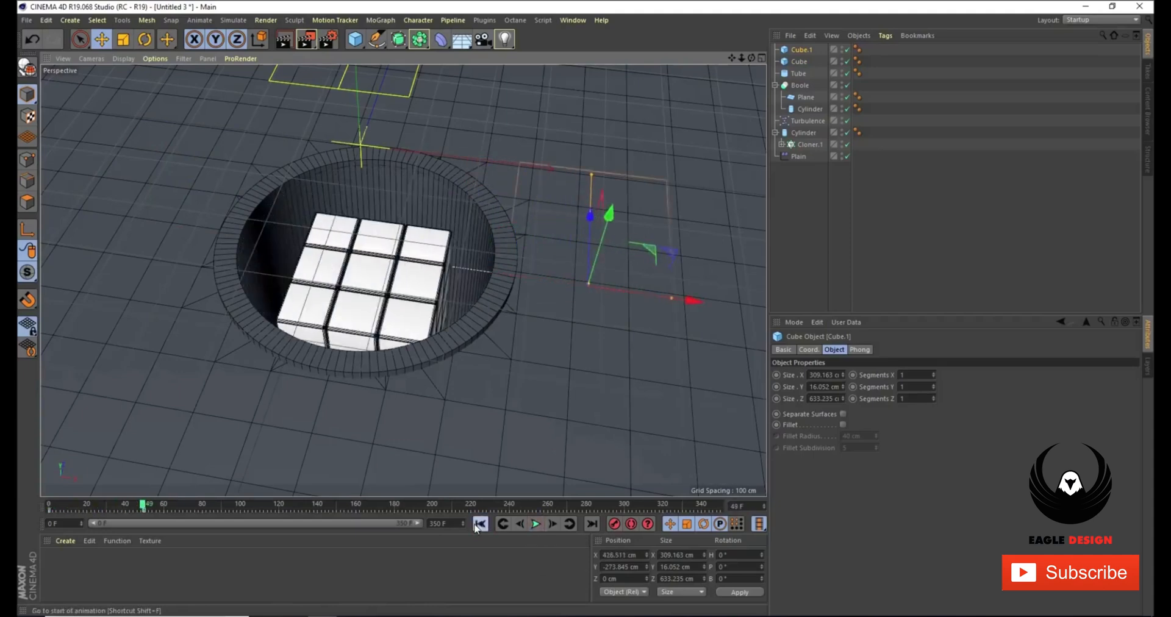
pyautogui.click(479, 524)
pyautogui.click(536, 525)
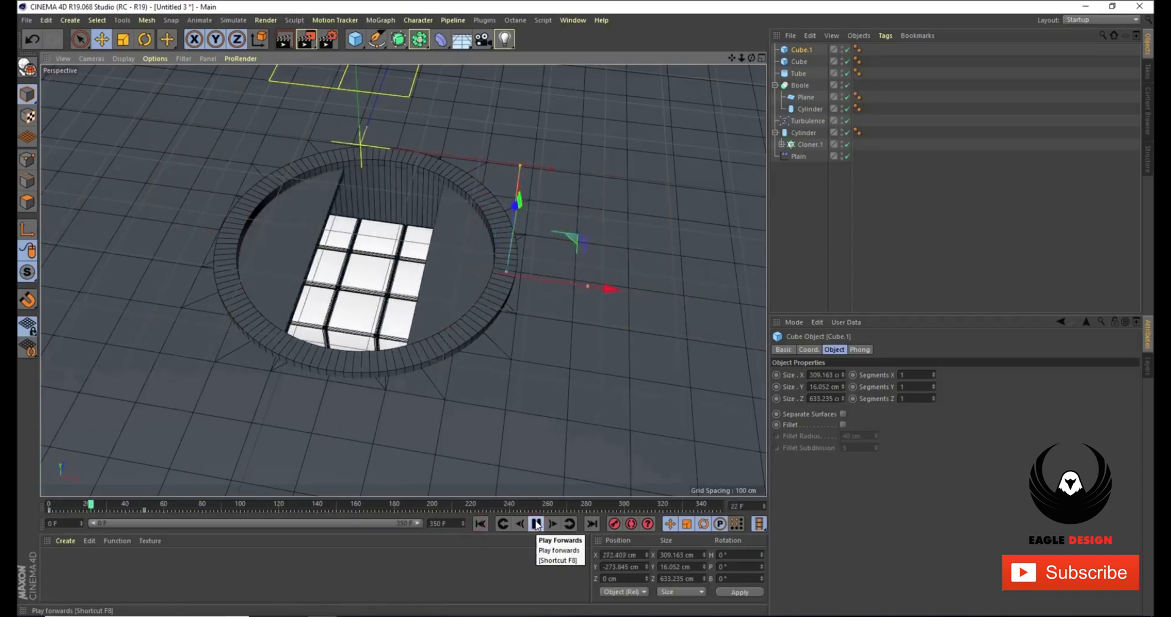
pyautogui.click(535, 524)
pyautogui.click(480, 524)
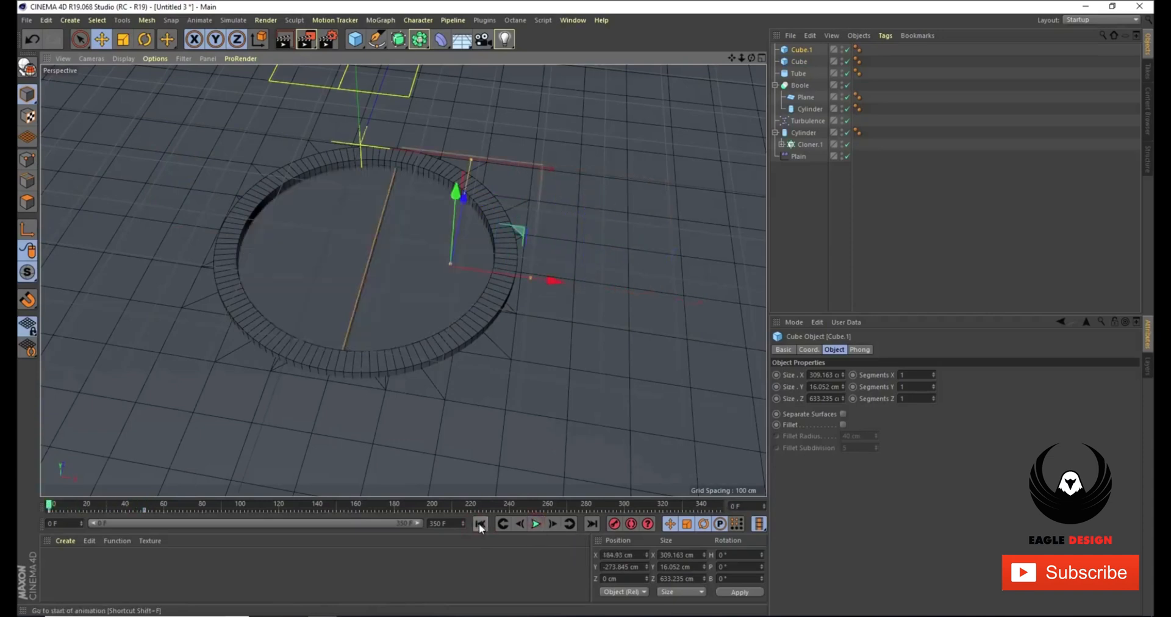
pyautogui.click(536, 524)
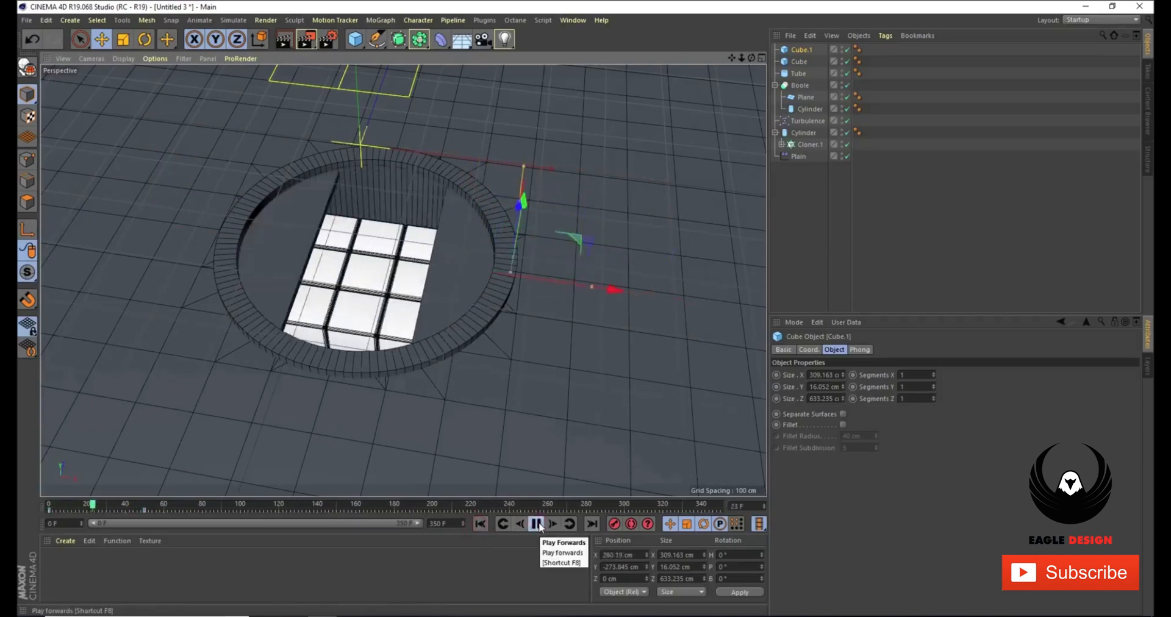
pyautogui.click(536, 524)
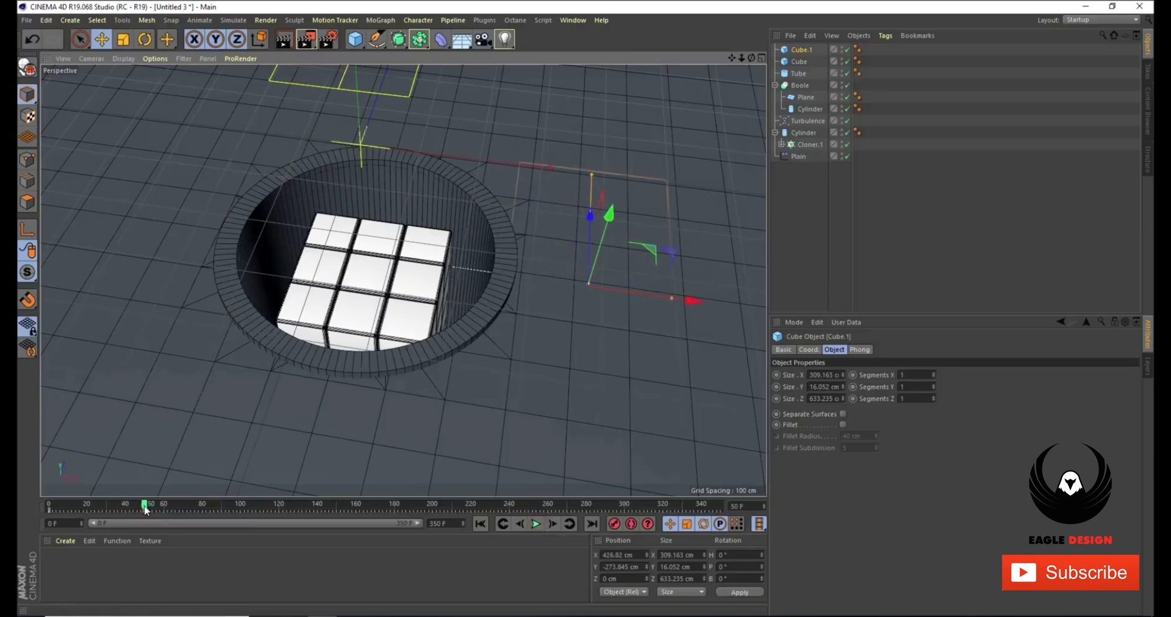
# - Record keyframes at frame 260 holding both slabs in their open positions
pyautogui.moveTo(145, 507); pyautogui.dragTo(544, 520)
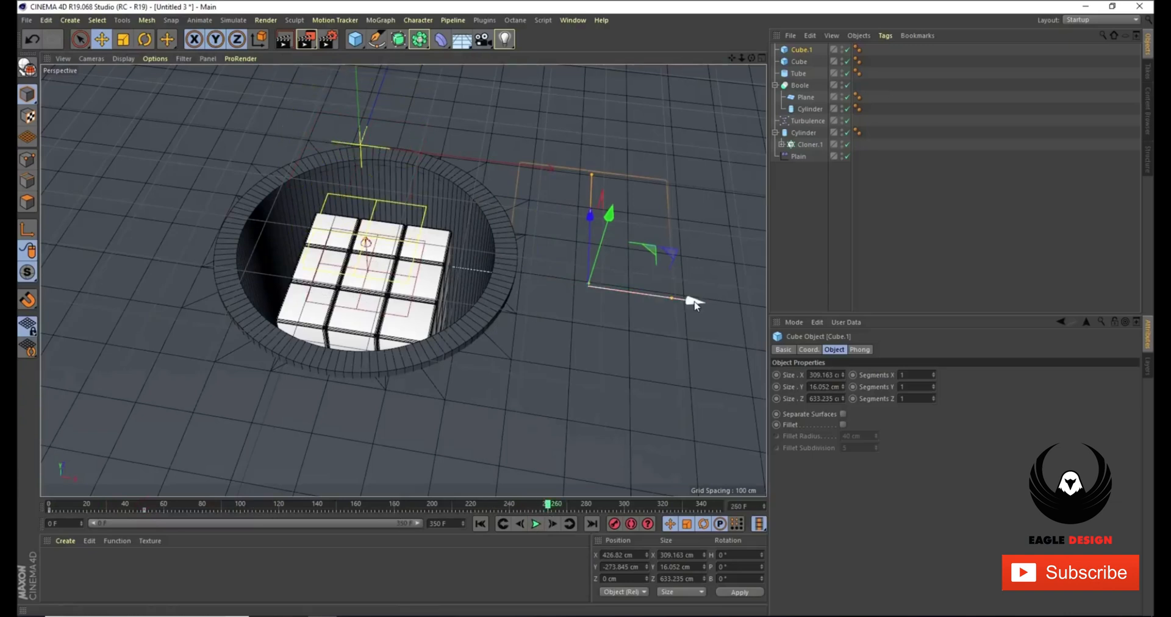
pyautogui.click(799, 62)
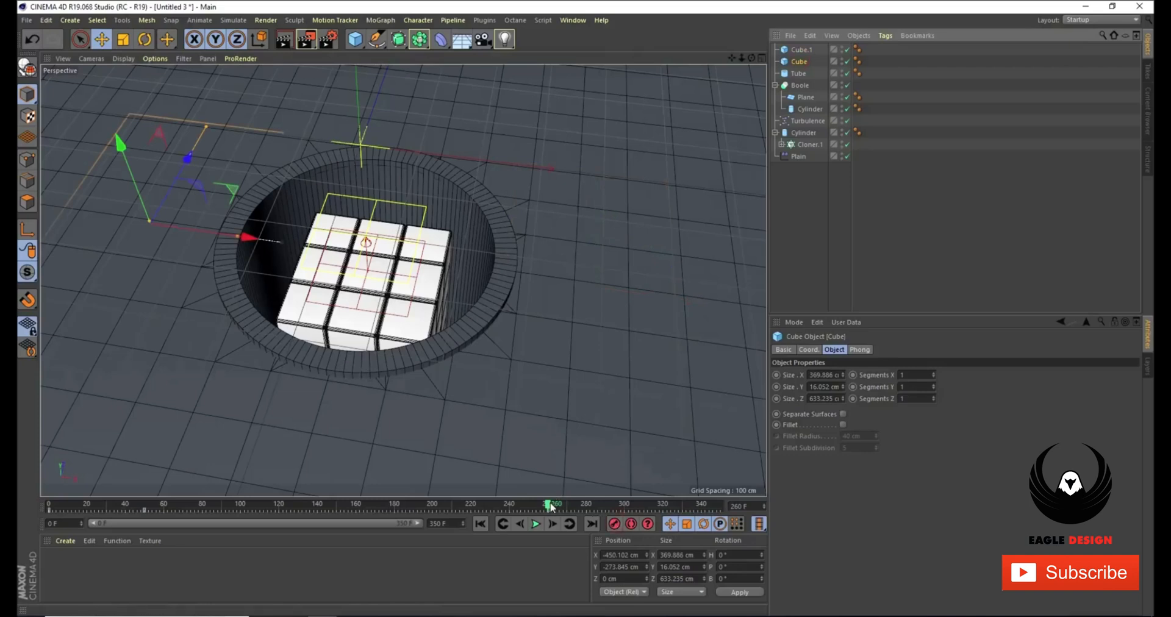
# - At frame 300, slide both slabs closed over the hole, with Cube.1 at X about 143 cm, and record their keyframes
pyautogui.moveTo(549, 507); pyautogui.dragTo(561, 510)
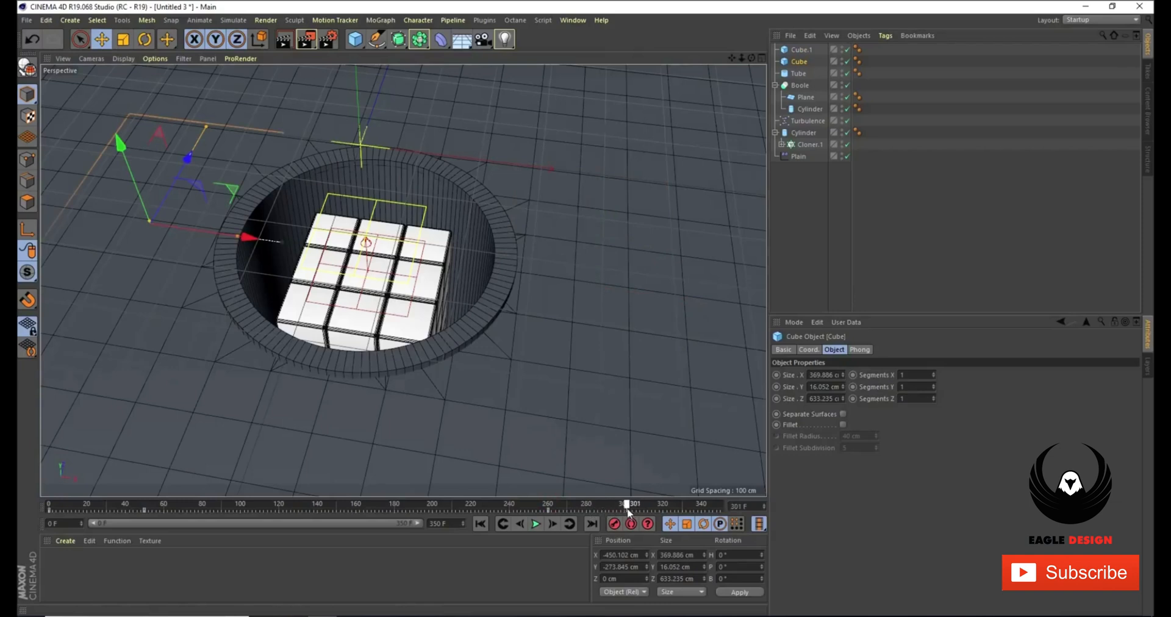
pyautogui.moveTo(627, 510); pyautogui.dragTo(624, 510)
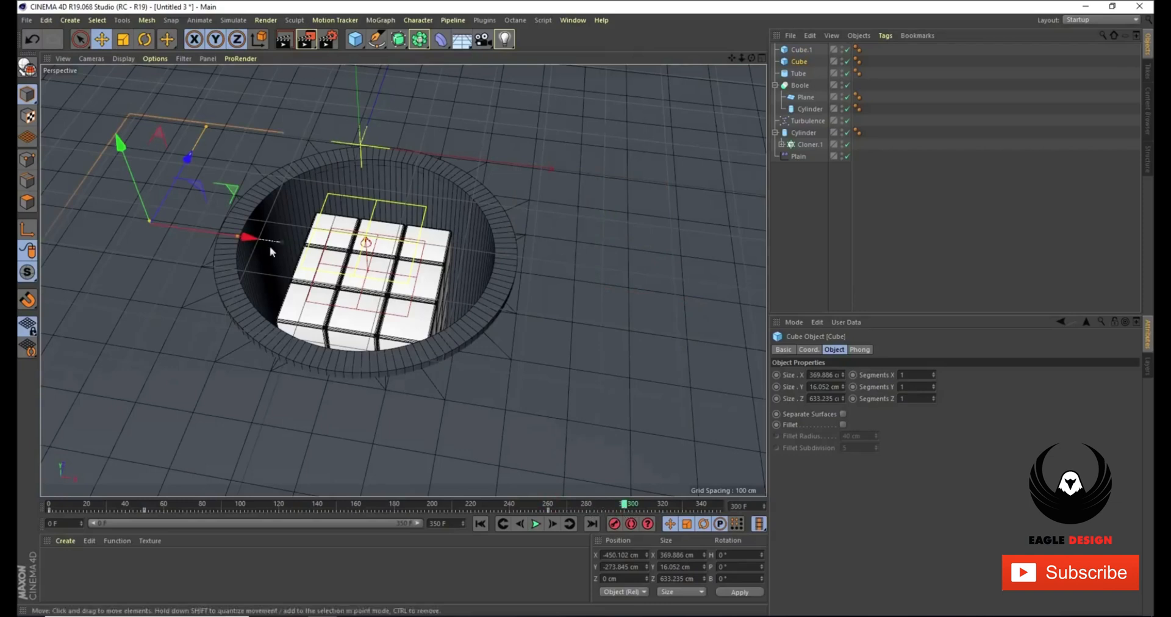
pyautogui.moveTo(250, 244); pyautogui.dragTo(362, 278)
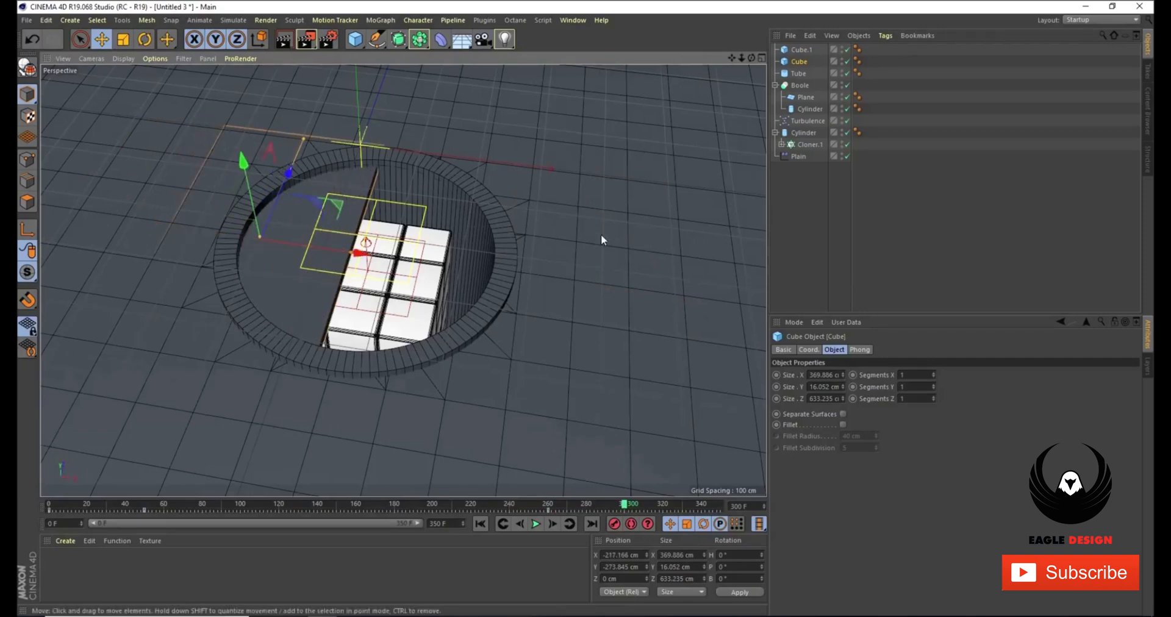
pyautogui.click(801, 50)
pyautogui.moveTo(687, 298); pyautogui.dragTo(544, 276)
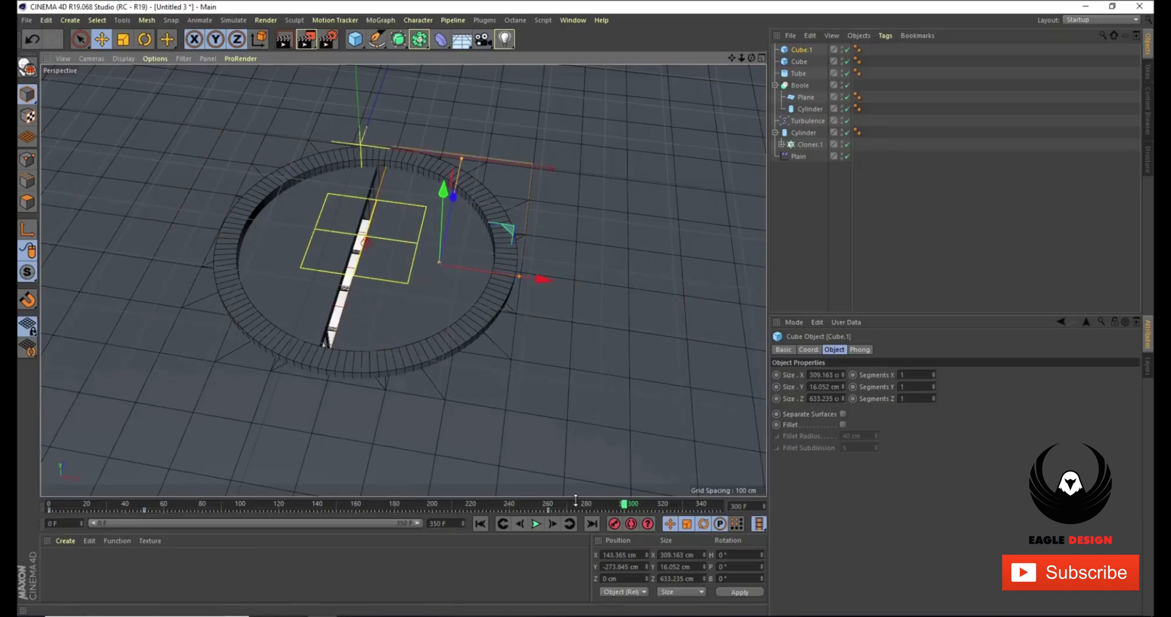
pyautogui.click(803, 63)
pyautogui.moveTo(380, 254); pyautogui.dragTo(376, 250)
pyautogui.click(613, 526)
pyautogui.click(481, 525)
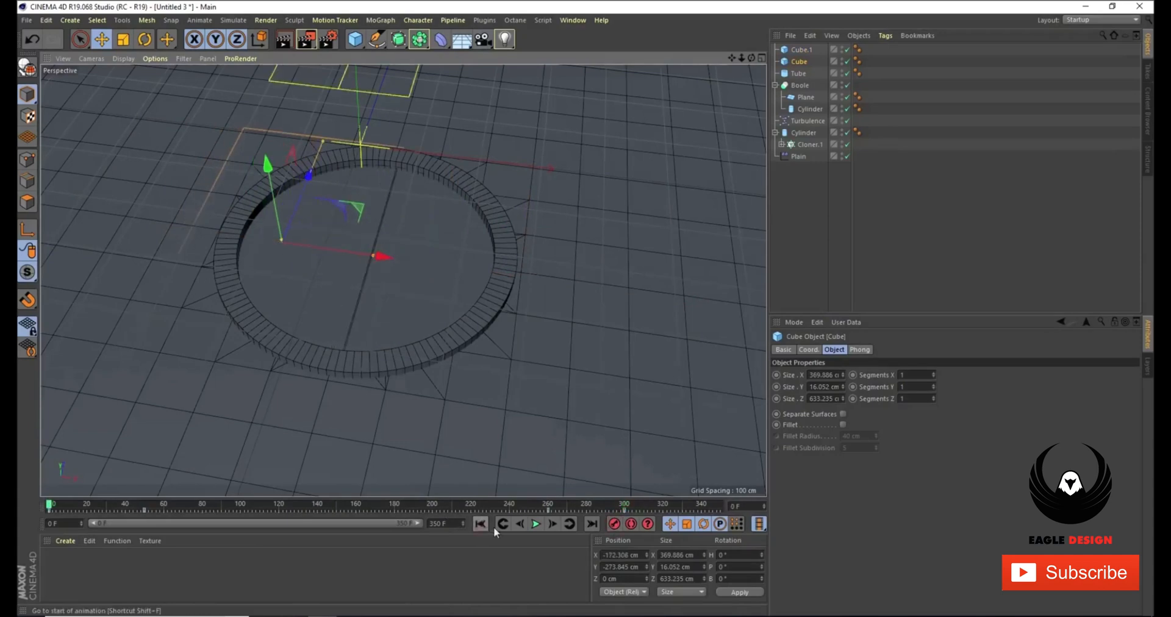
# - At frame 60, record a keyframe for the Cylinder carrying the cloner in its lowered position below the hole
pyautogui.keyDown('alt'); pyautogui.moveTo(428, 330); pyautogui.dragTo(424, 317); pyautogui.keyUp('alt')
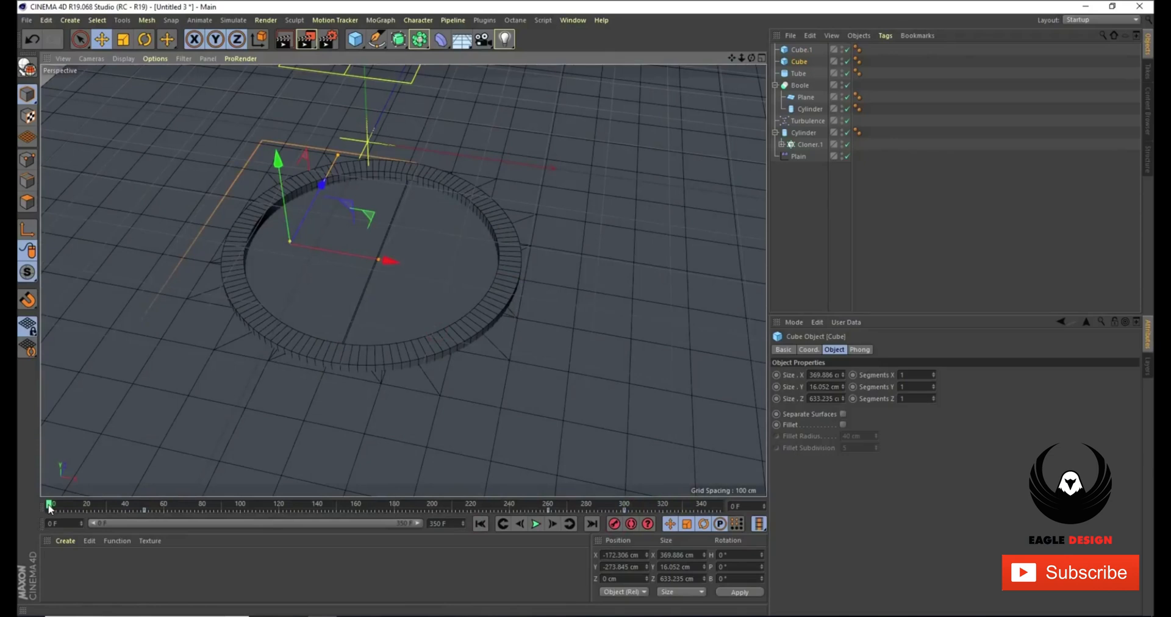
pyautogui.moveTo(49, 509); pyautogui.dragTo(157, 518)
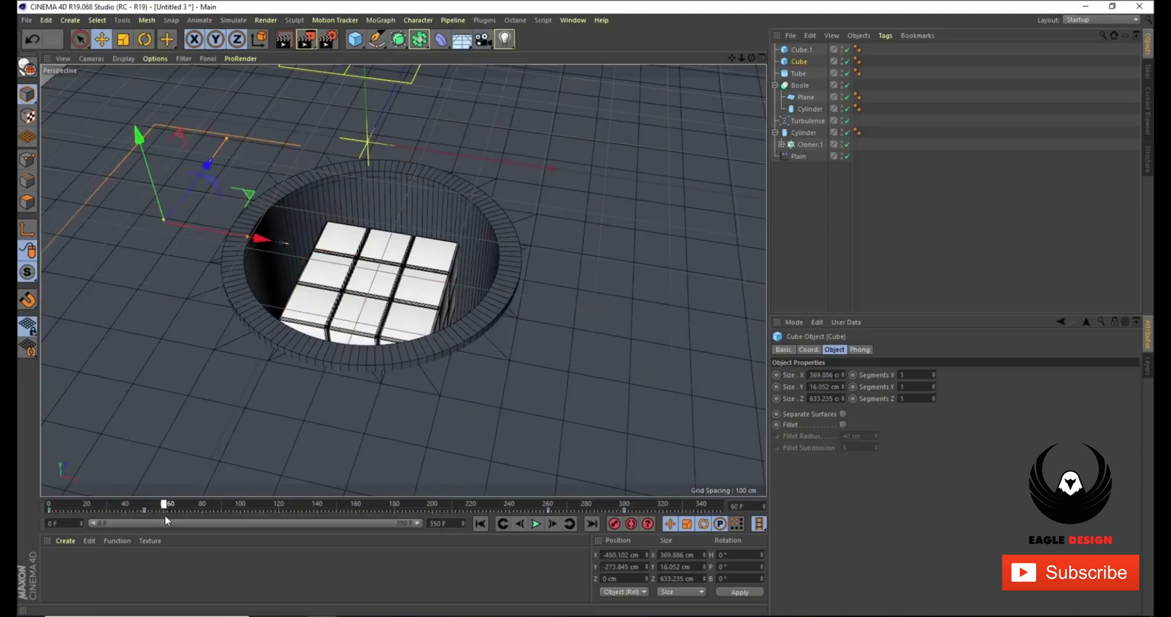
pyautogui.click(807, 135)
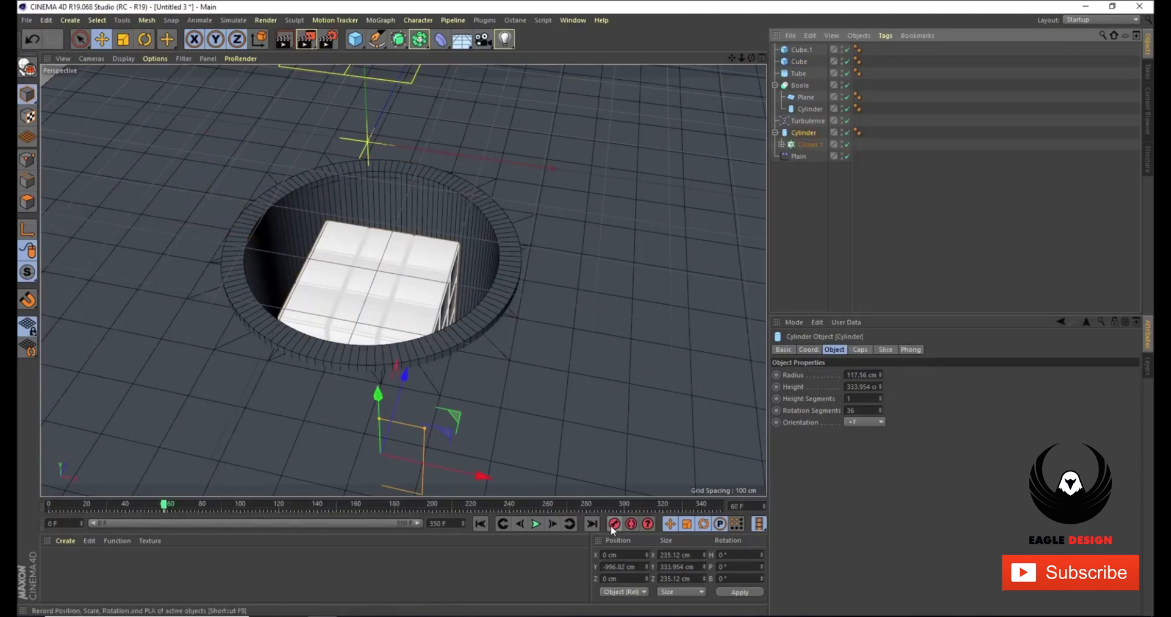
# - At frame 100, raise the carrier Cylinder through the hole to Y about -448 cm and record its keyframe
pyautogui.moveTo(164, 508); pyautogui.dragTo(242, 509)
pyautogui.keyDown('alt'); pyautogui.moveTo(343, 425); pyautogui.dragTo(339, 356); pyautogui.keyUp('alt')
pyautogui.scroll(-4, 314, 371)
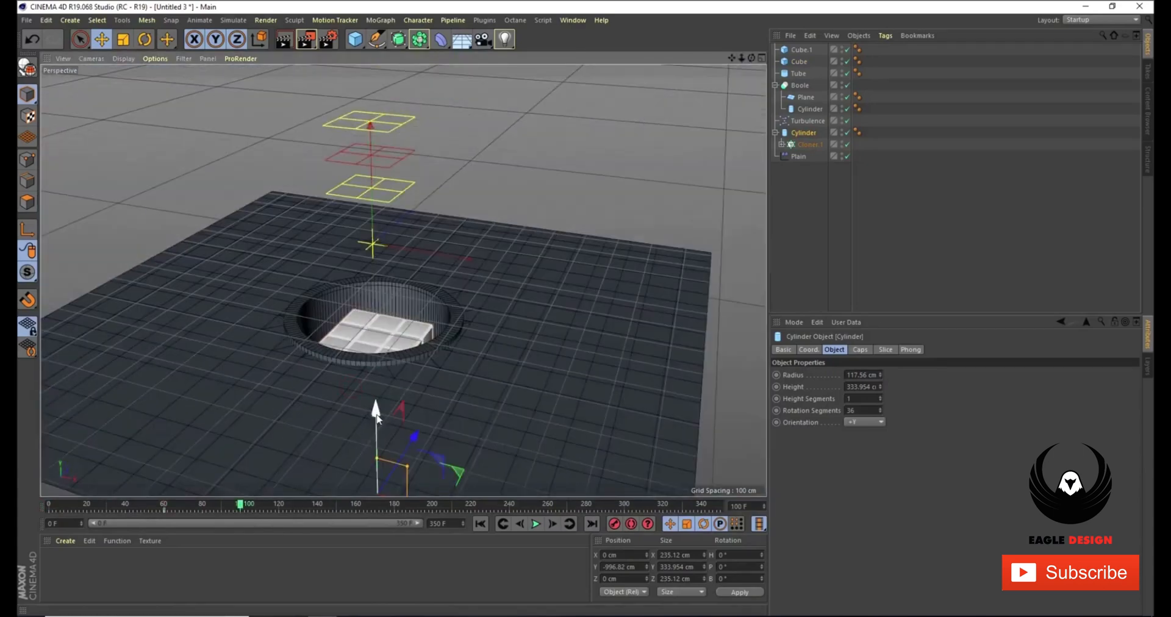
pyautogui.moveTo(375, 412); pyautogui.dragTo(366, 273)
pyautogui.scroll(2, 370, 268)
pyautogui.click(615, 524)
# - Play the animation from the start to check how the cube stack rises through the open hole
pyautogui.click(481, 524)
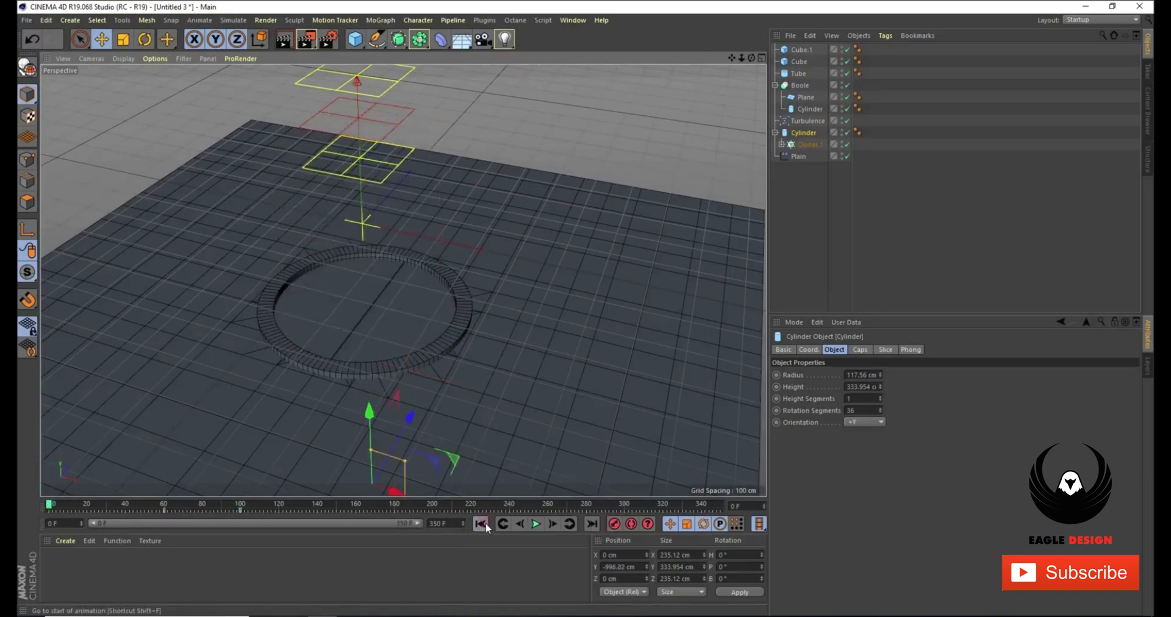
pyautogui.click(533, 525)
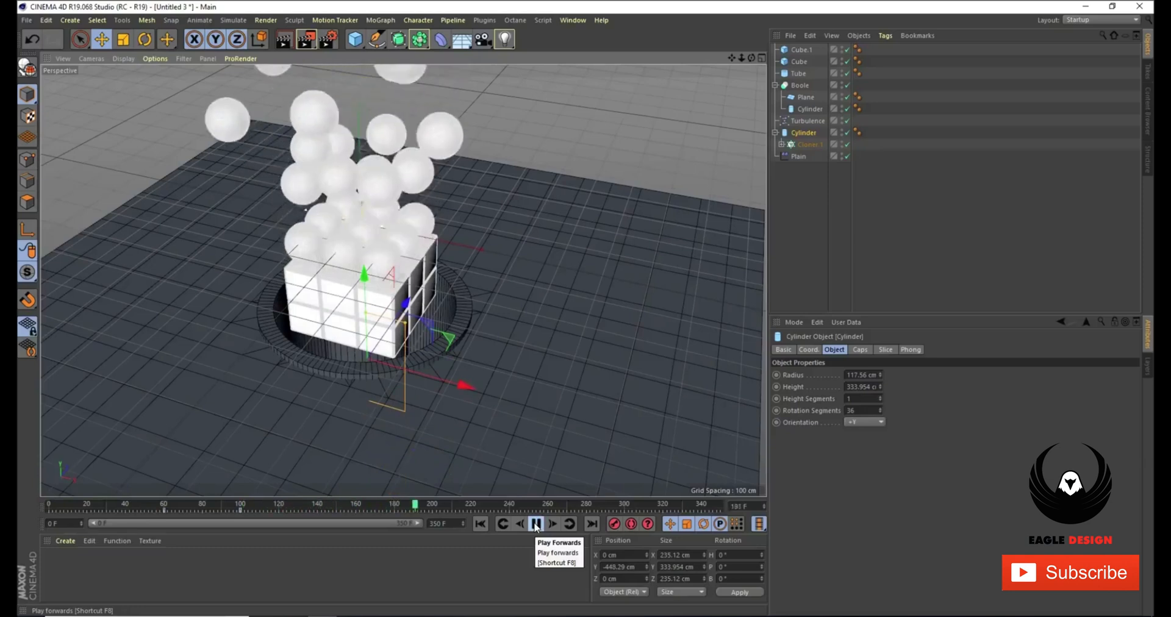
pyautogui.click(536, 526)
# - Set the viewport display to Gouraud Shading without lines and replay the animation from the start past frame 300
pyautogui.click(133, 59)
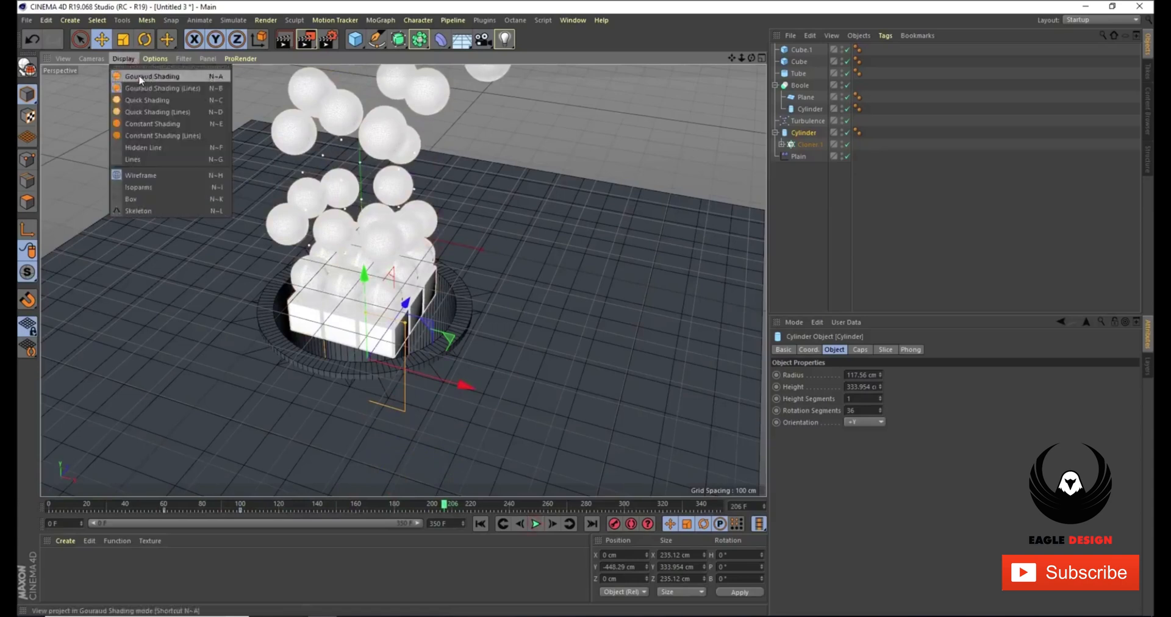
pyautogui.click(144, 79)
pyautogui.click(481, 525)
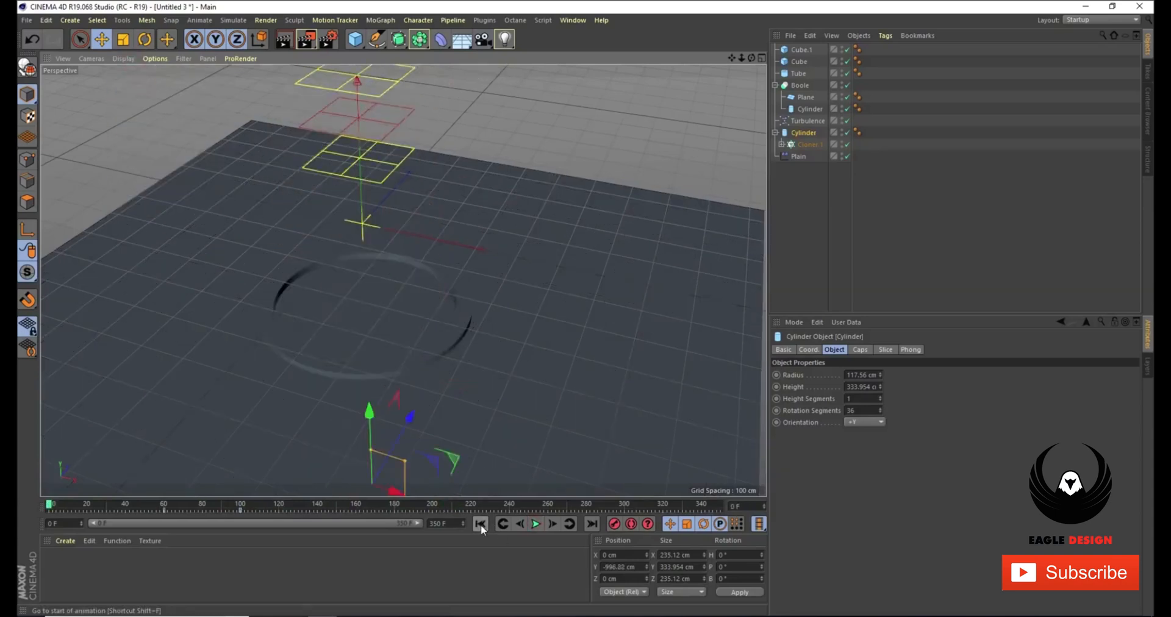
pyautogui.click(535, 524)
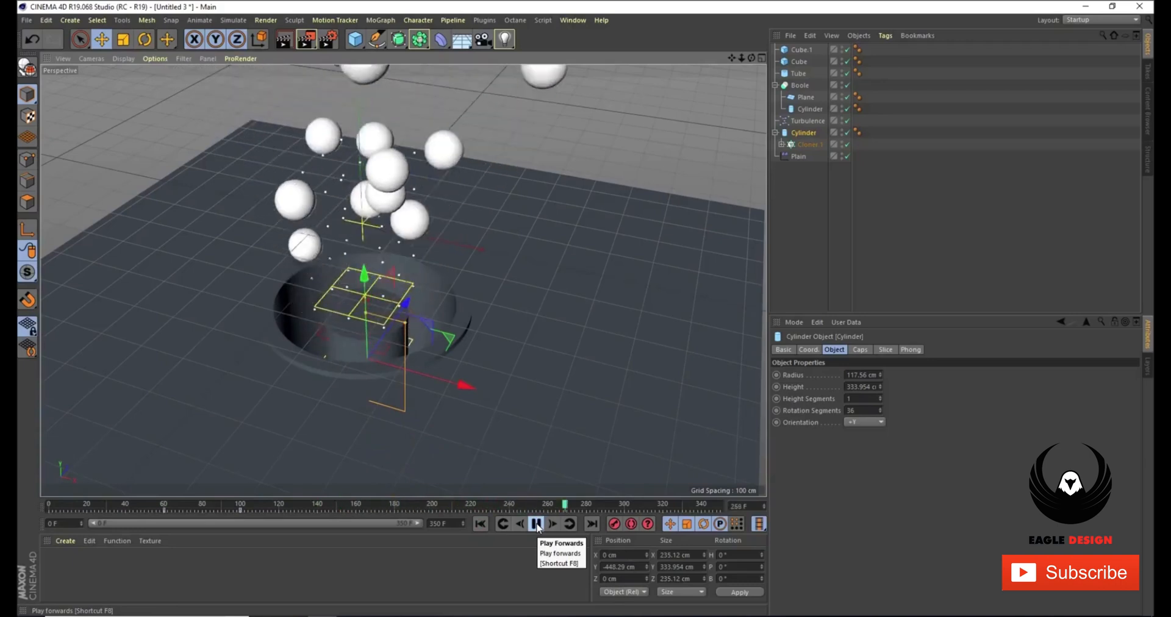
pyautogui.click(536, 525)
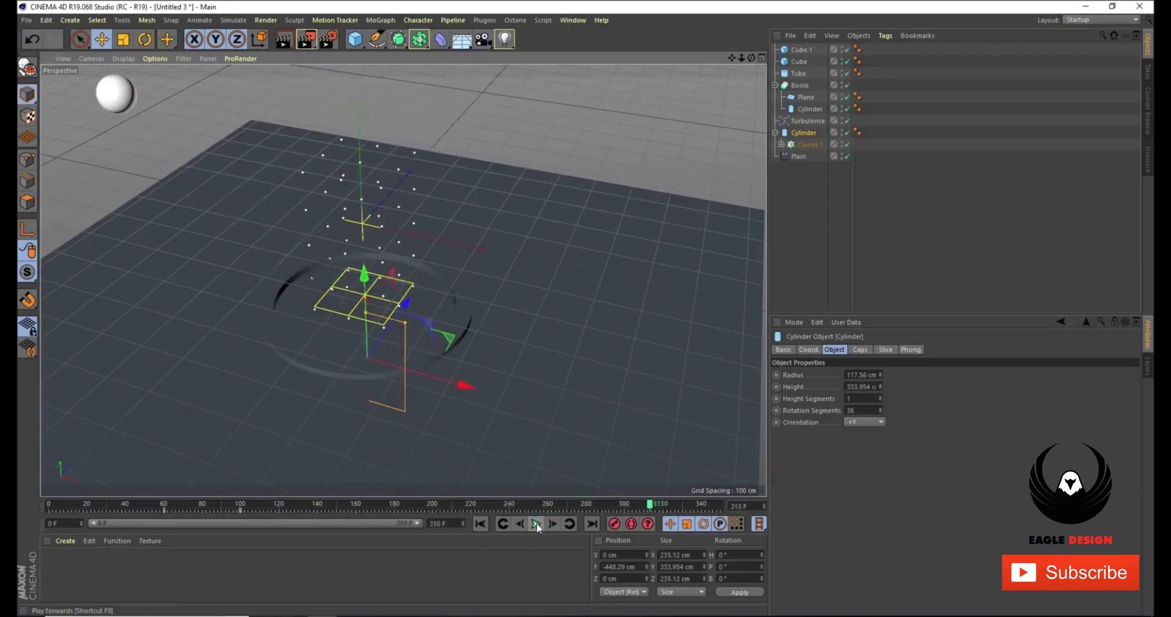